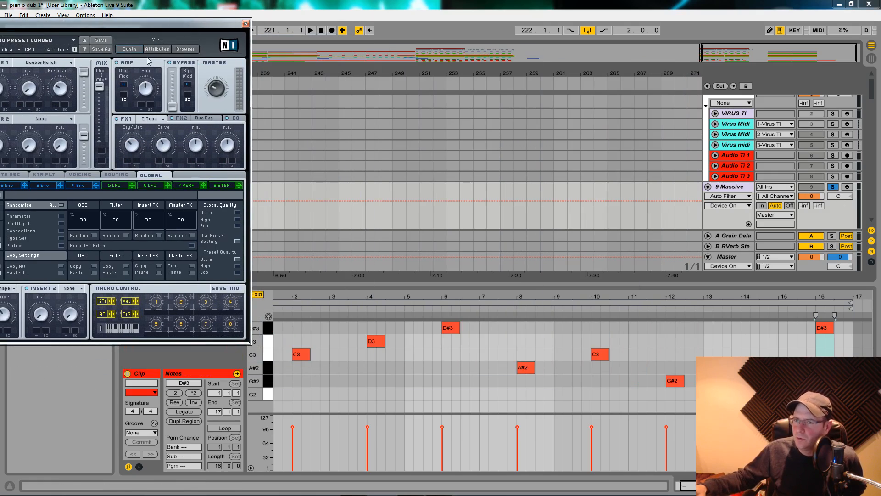
# Step: Audition the 11 Audio track soloed from bar 221 with looping turned off, and unsolo it
pyautogui.click(540, 220)
pyautogui.scroll(-5, 596, 197)
pyautogui.scroll(-2, 569, 195)
pyautogui.doubleClick(481, 70)
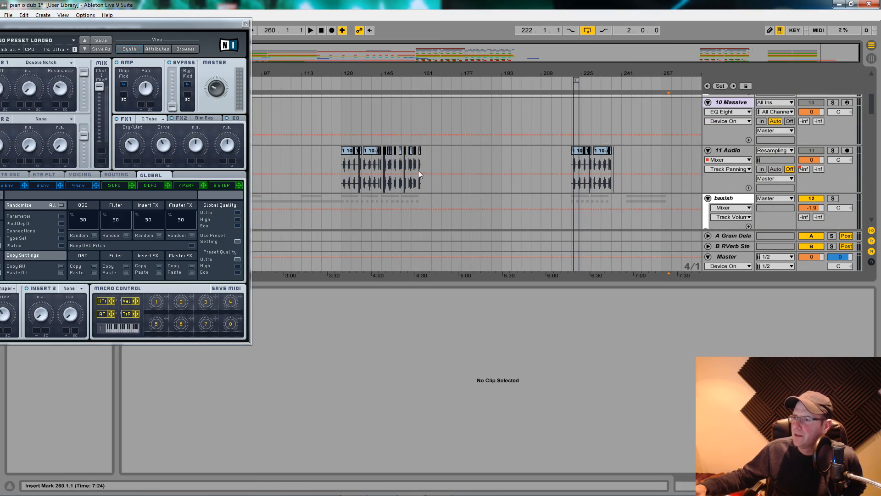
pyautogui.click(572, 183)
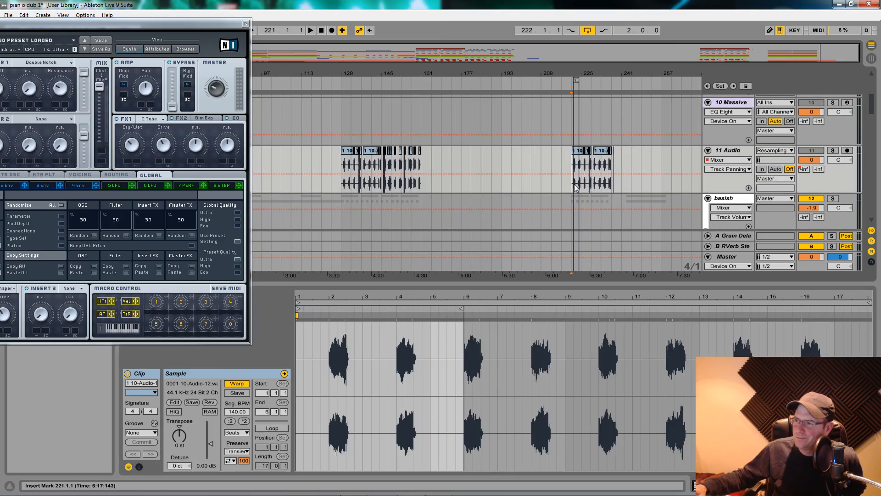
pyautogui.click(845, 152)
pyautogui.click(835, 151)
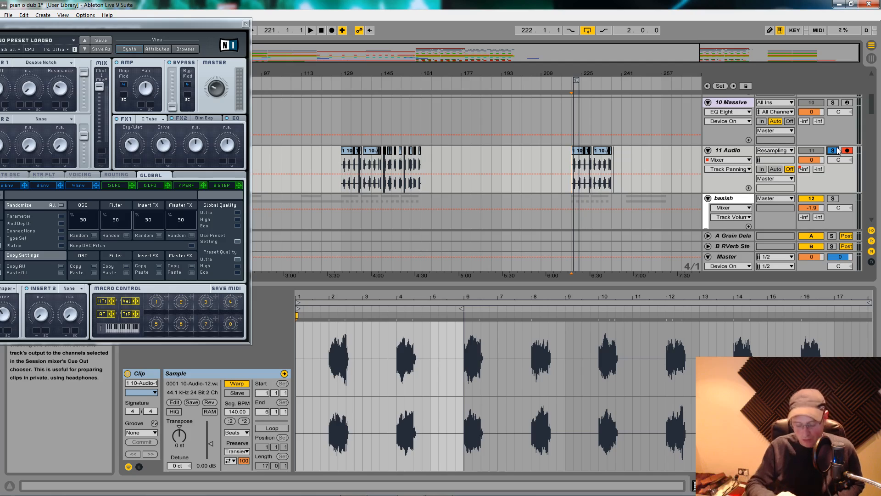
pyautogui.press('space')
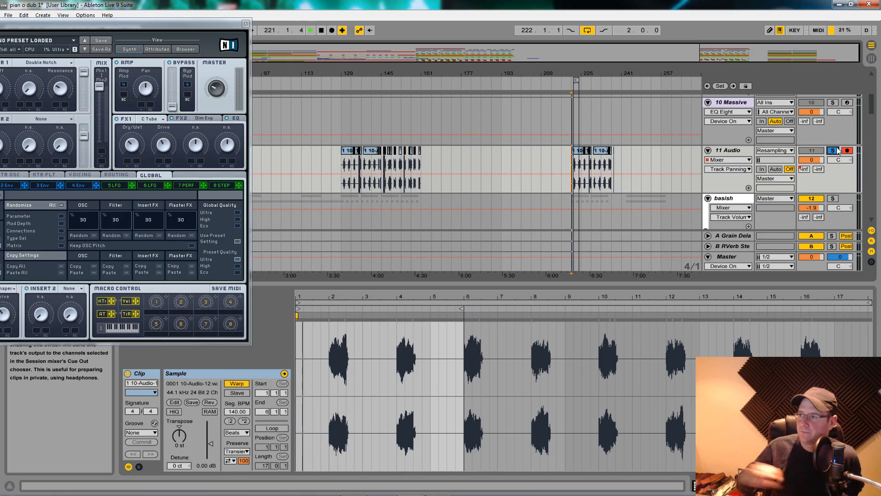
pyautogui.click(588, 30)
pyautogui.moveTo(195, 23); pyautogui.dragTo(470, 23)
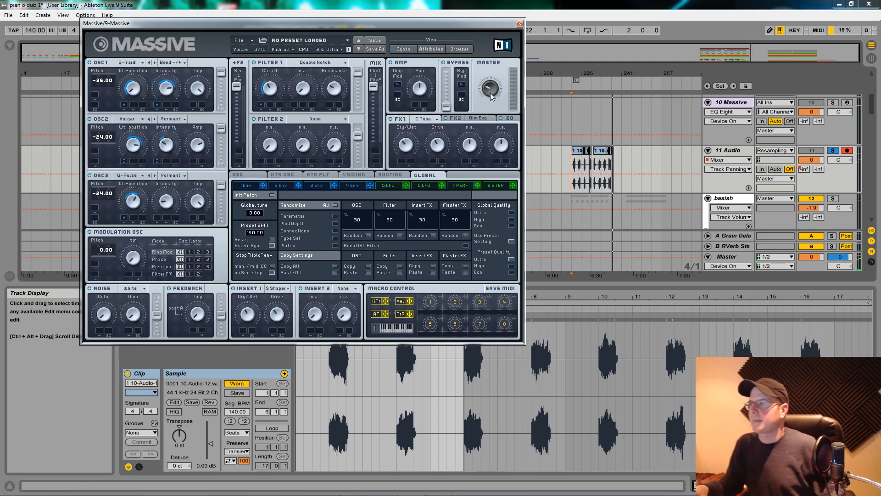
pyautogui.click(832, 151)
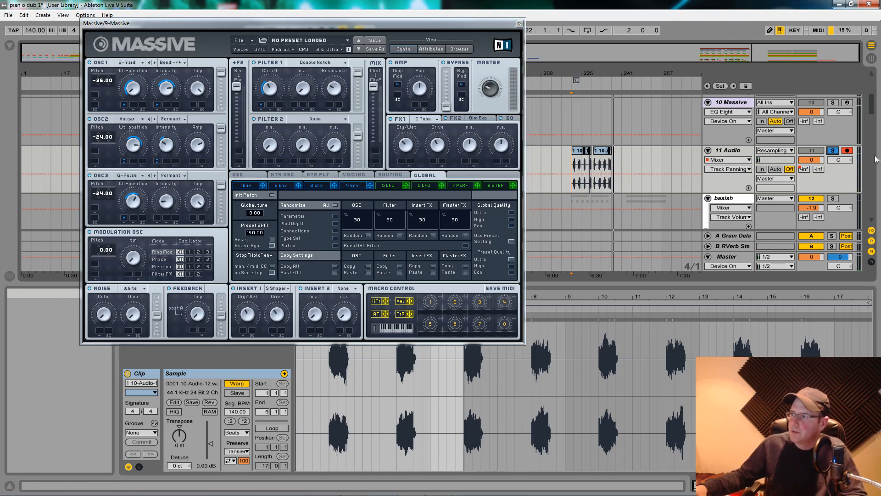
# Step: Loop bars 130 to 132 of the 9 Massive clip, solo the track and play its current sound
pyautogui.moveTo(462, 20)
pyautogui.mouseDown()
pyautogui.moveTo(465, 83)
pyautogui.moveTo(432, 211)
pyautogui.mouseUp()
pyautogui.click(541, 128)
pyautogui.scroll(3, 335, 94)
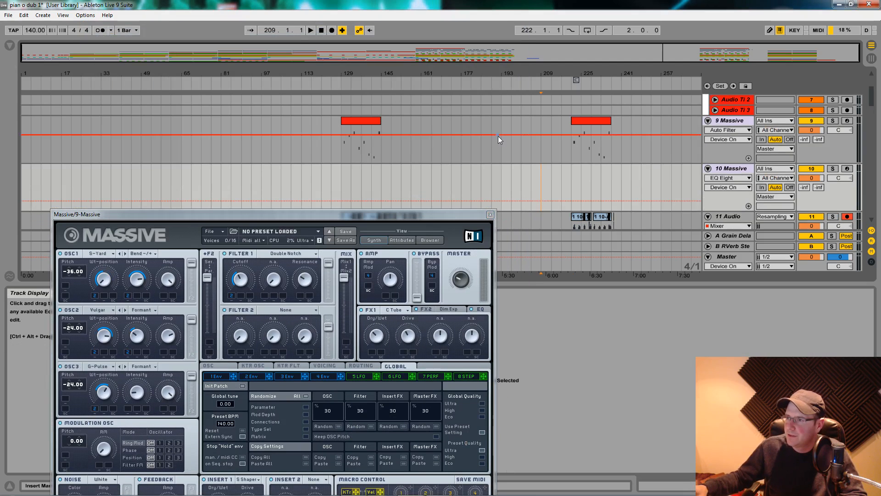
pyautogui.moveTo(340, 78)
pyautogui.mouseDown()
pyautogui.moveTo(337, 110)
pyautogui.moveTo(296, 176)
pyautogui.moveTo(352, 153)
pyautogui.moveTo(386, 158)
pyautogui.moveTo(369, 159)
pyautogui.mouseUp()
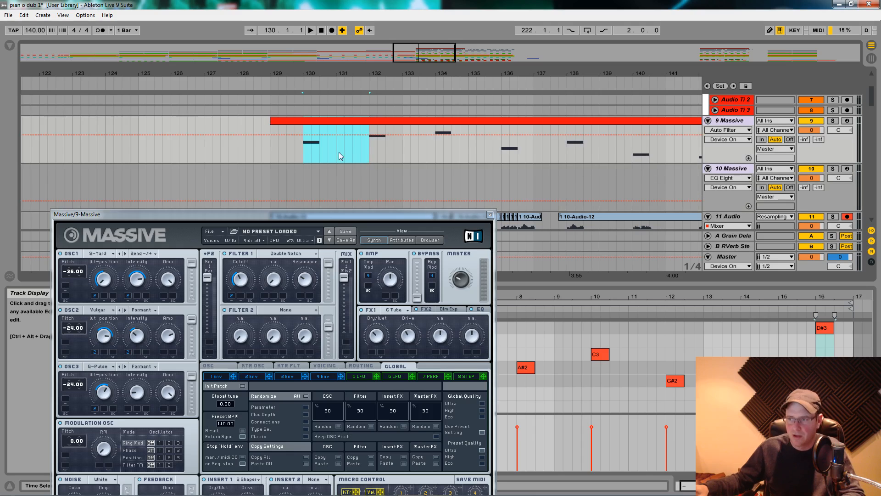
pyautogui.hotkey('ctrl', 'l')
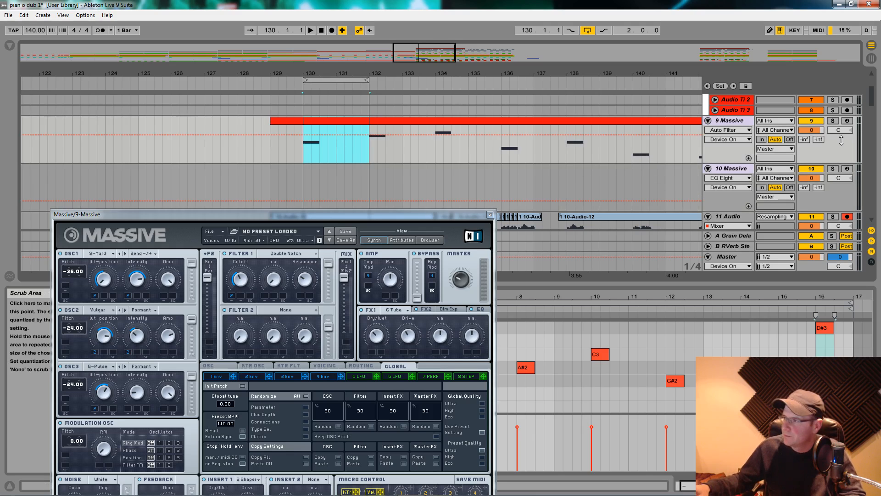
pyautogui.click(833, 120)
pyautogui.press('space')
pyautogui.moveTo(239, 214); pyautogui.dragTo(361, 53)
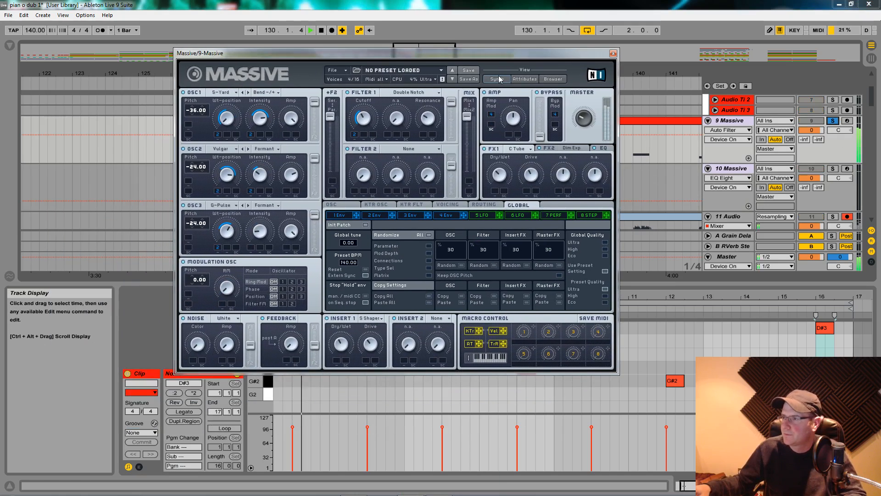
pyautogui.moveTo(415, 53); pyautogui.dragTo(437, 52)
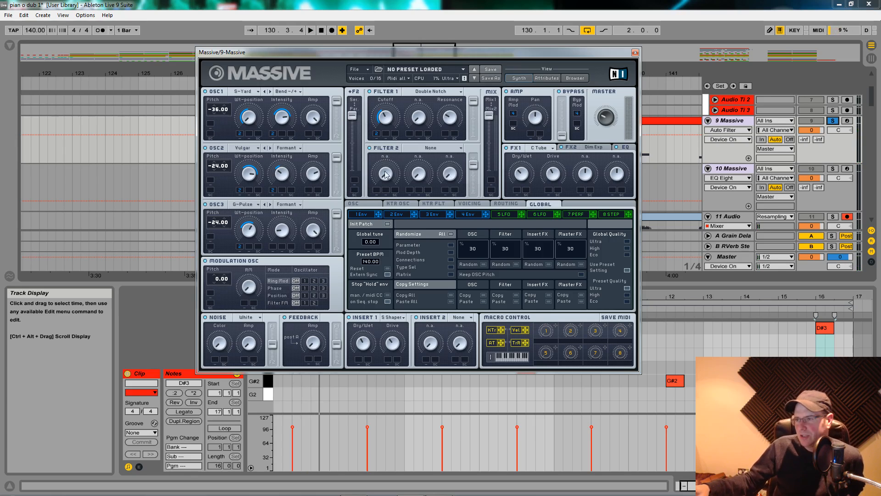
# Step: Show envelope 2 in Massive and compare the looped sound with the Auto Filter bypassed and enabled
pyautogui.click(399, 216)
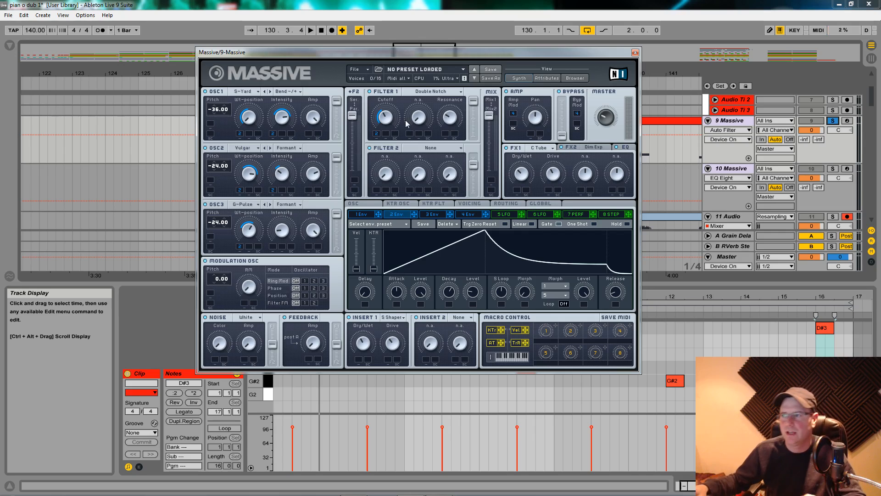
pyautogui.moveTo(528, 54); pyautogui.dragTo(503, 56)
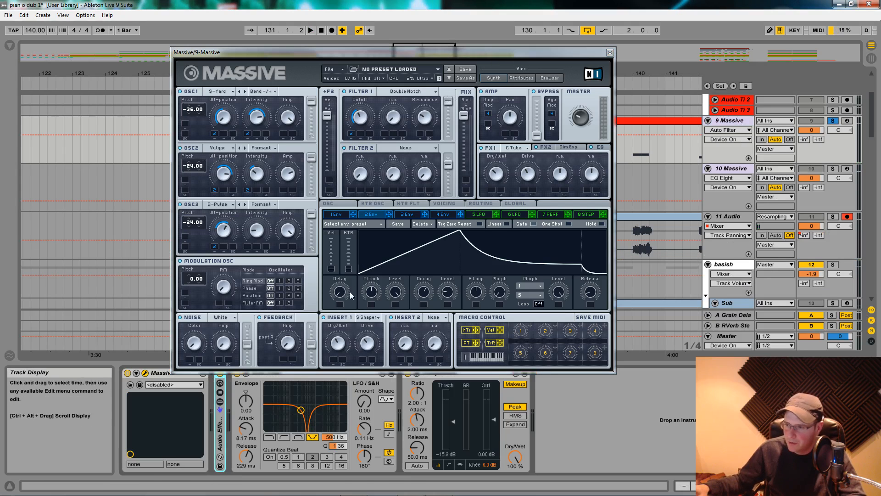
pyautogui.moveTo(445, 51); pyautogui.dragTo(445, 22)
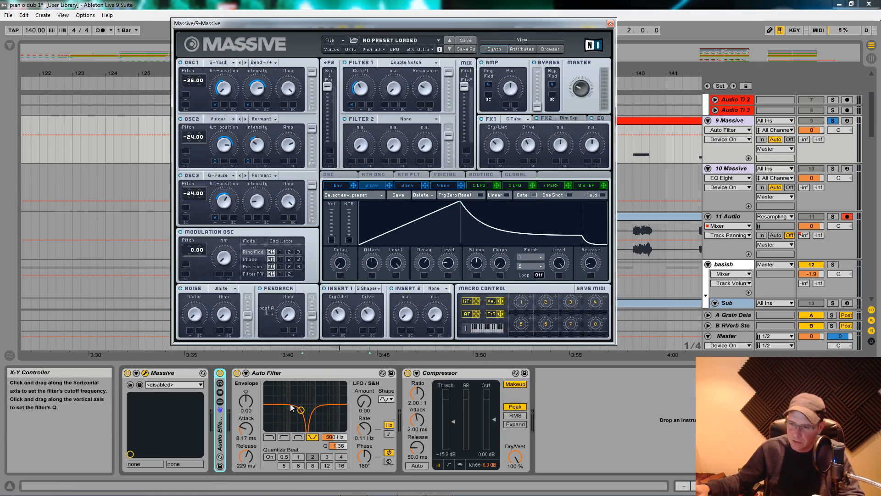
pyautogui.click(237, 373)
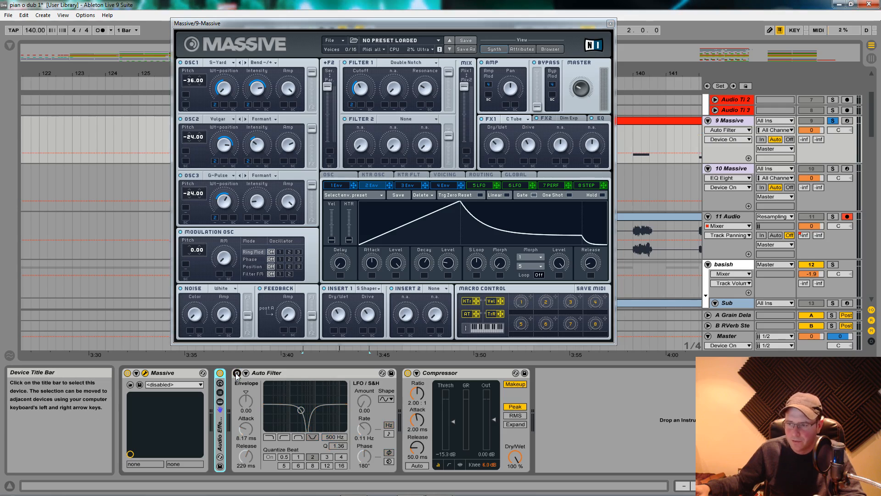
pyautogui.press('space')
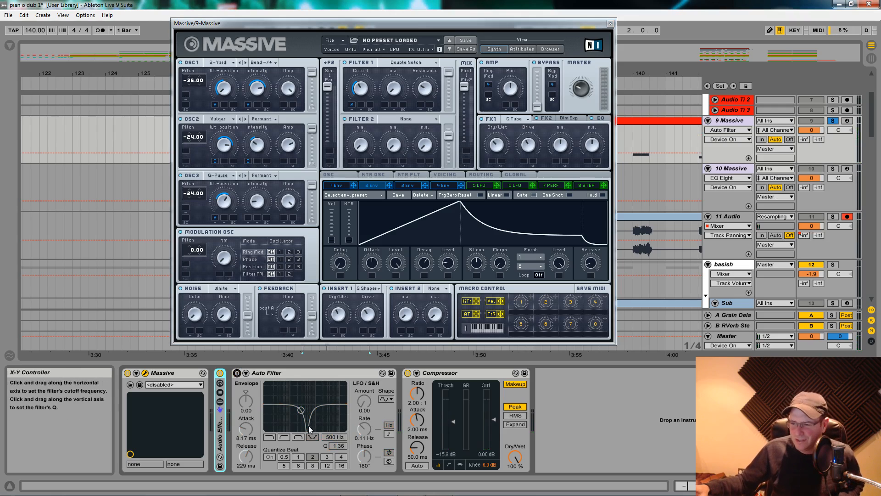
pyautogui.click(237, 373)
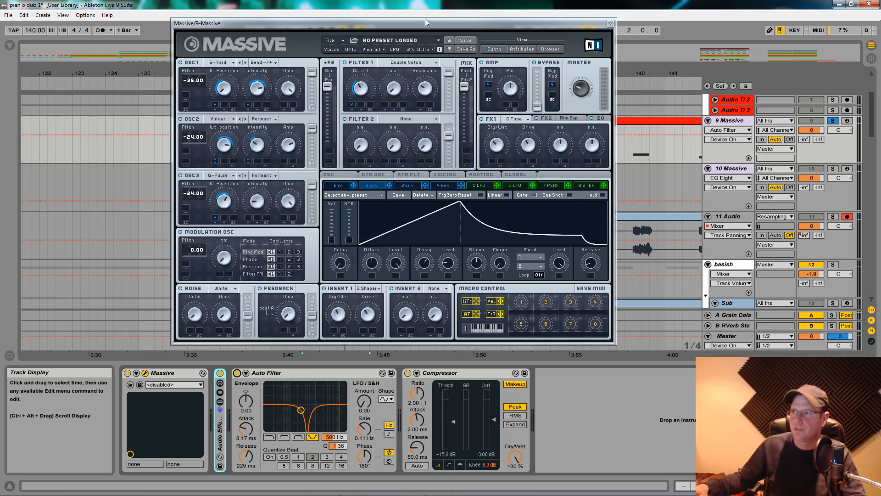
# Step: Start a new blank sound in Massive, open the 9 Massive MIDI clip's notes and audition the loop
pyautogui.moveTo(424, 24); pyautogui.dragTo(407, 39)
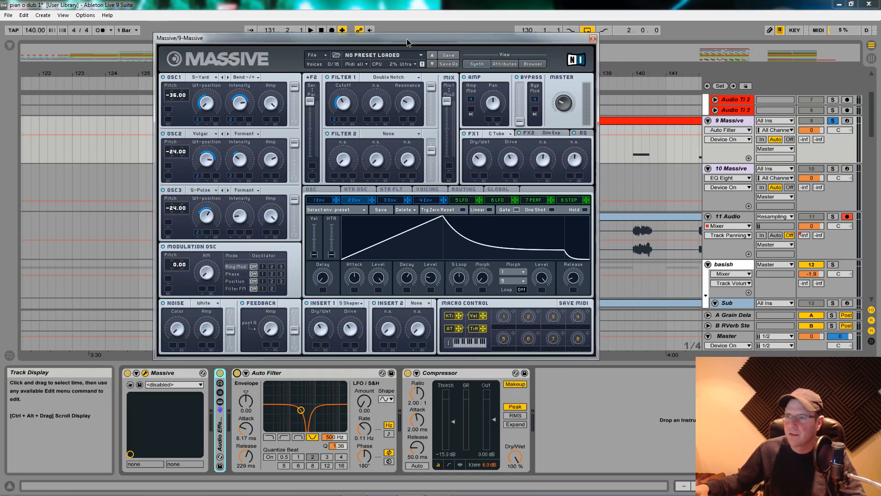
pyautogui.click(322, 55)
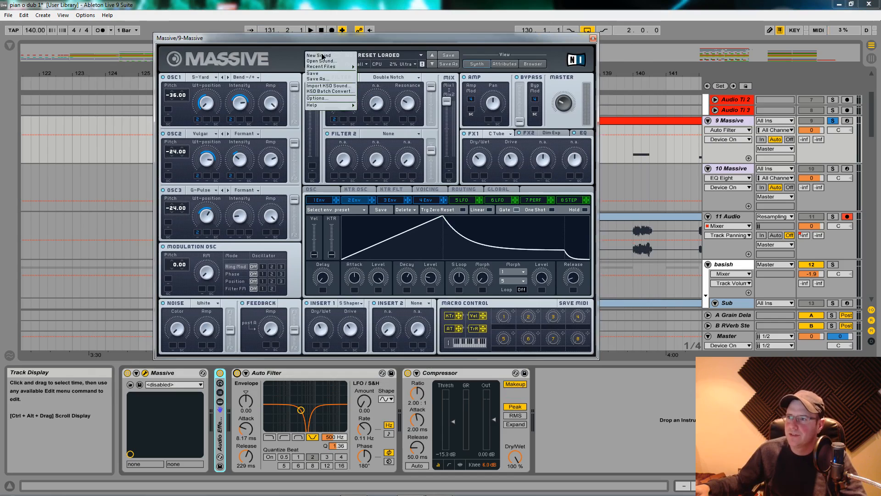
pyautogui.click(333, 56)
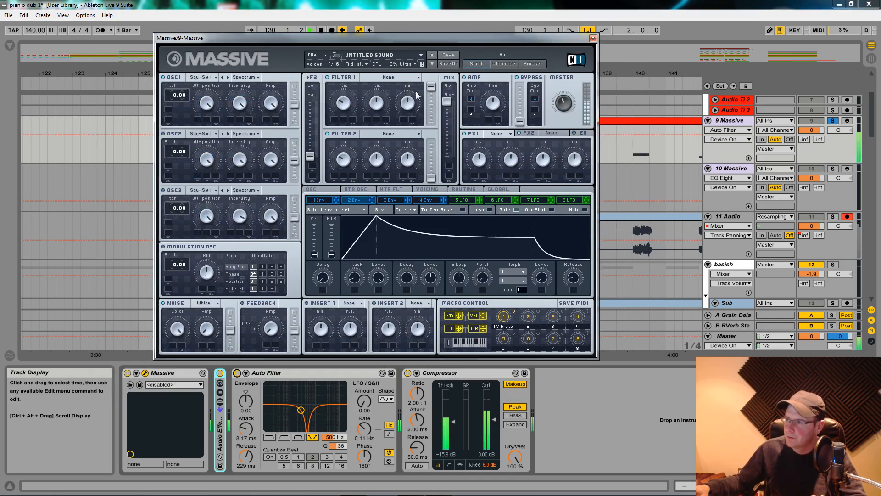
pyautogui.doubleClick(652, 120)
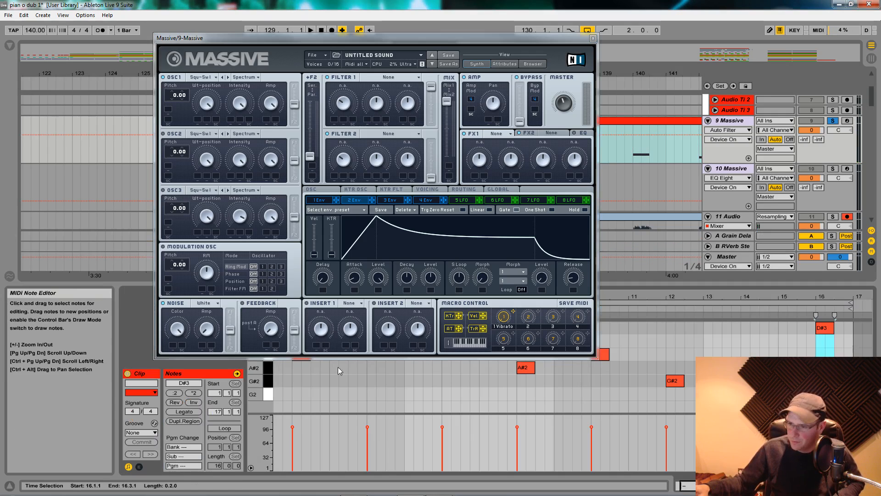
pyautogui.moveTo(402, 43); pyautogui.dragTo(518, 73)
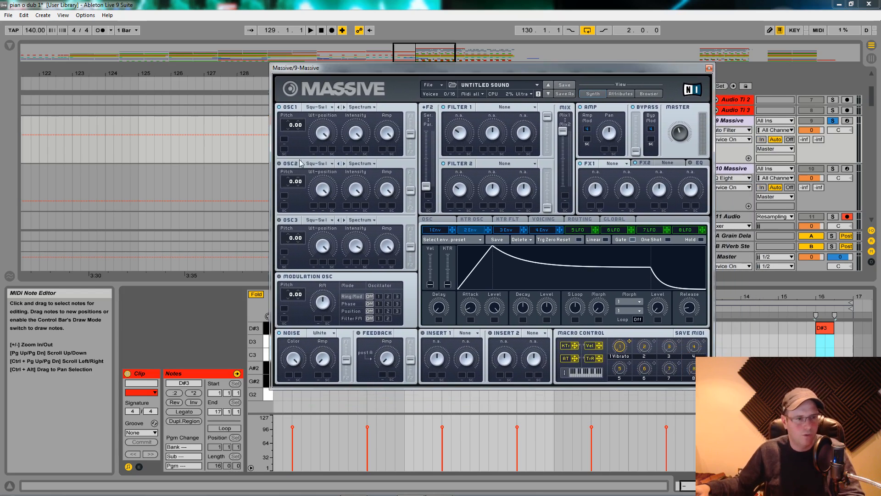
pyautogui.moveTo(466, 78); pyautogui.dragTo(434, 87)
pyautogui.press('space')
pyautogui.press('space')
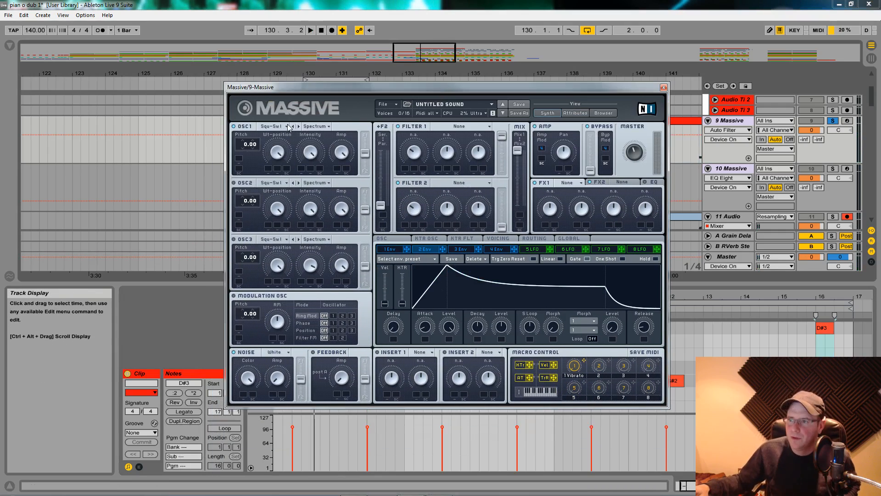
# Step: Set OSC1 to the Scrap Yard wavetable with its pitch at -36.00
pyautogui.click(289, 126)
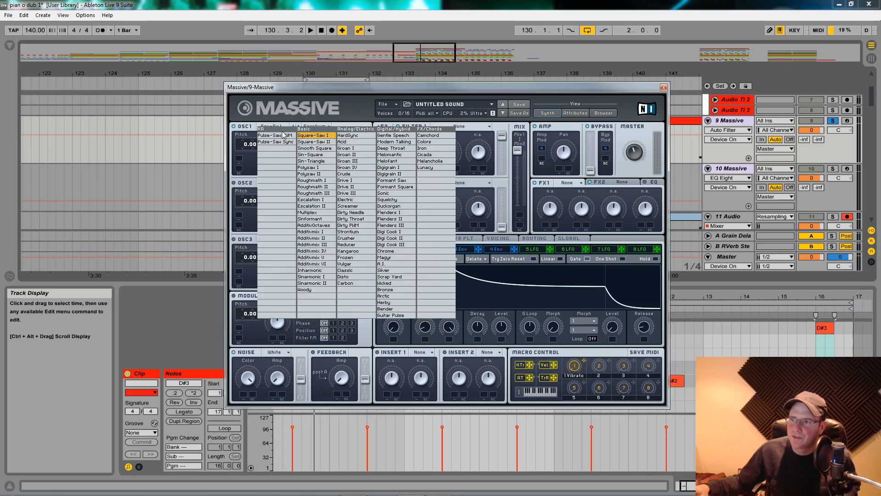
pyautogui.click(396, 276)
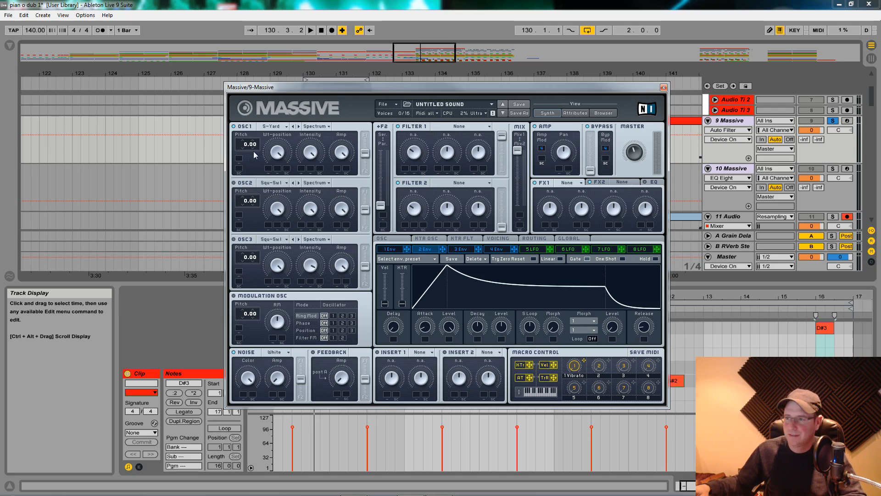
pyautogui.click(277, 153)
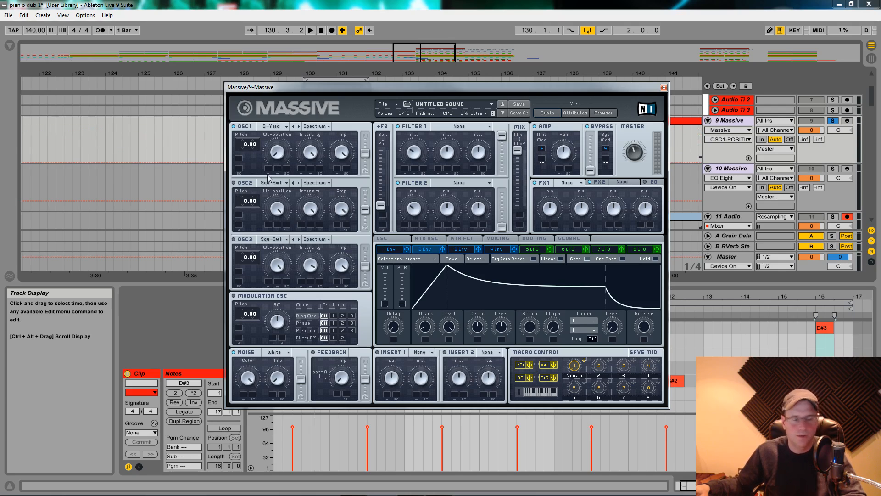
pyautogui.moveTo(242, 147); pyautogui.dragTo(244, 158)
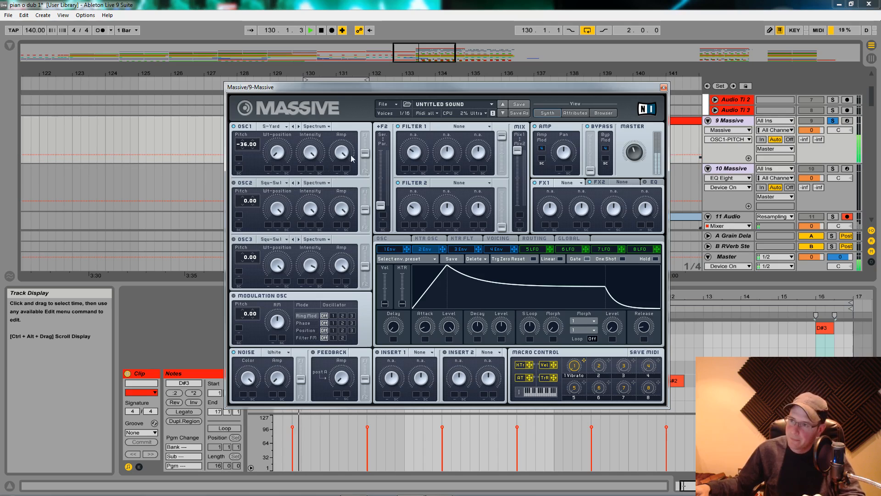
# Step: Reduce OSC1's intensity, route the oscillator fully to Filter 1 and audition the loop
pyautogui.moveTo(311, 156); pyautogui.dragTo(313, 169)
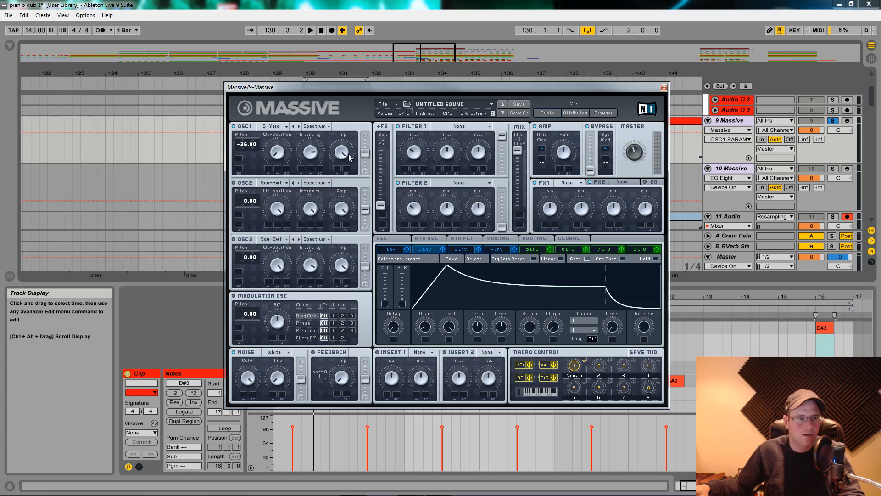
pyautogui.moveTo(365, 155); pyautogui.dragTo(365, 137)
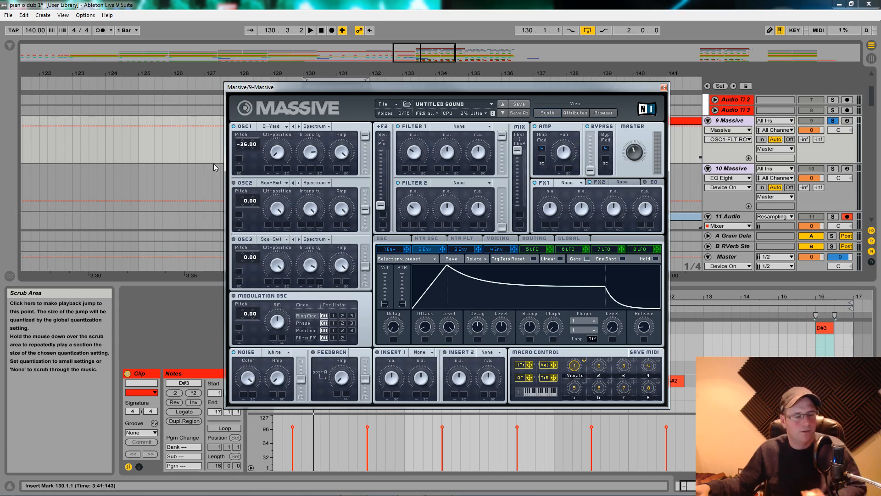
pyautogui.press('space')
pyautogui.press('space')
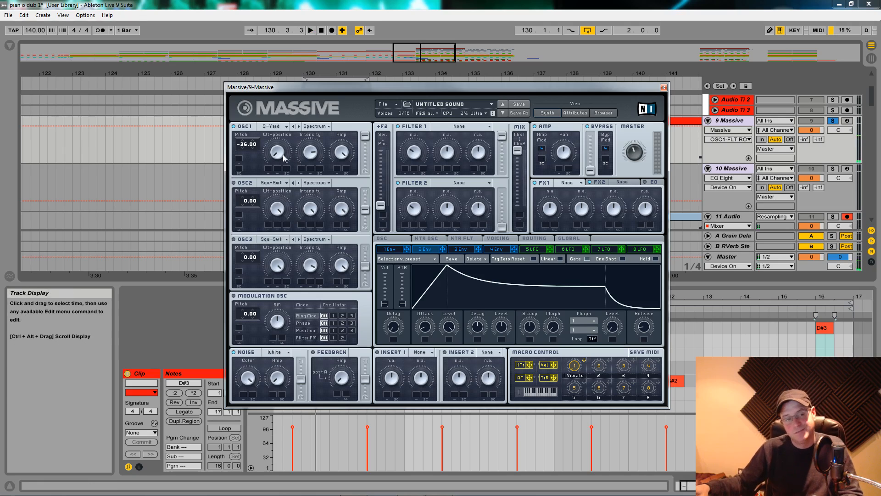
# Step: Sweep OSC1's wavetable position while the loop plays to hear its effect, and stop playback
pyautogui.press('space')
pyautogui.moveTo(272, 156)
pyautogui.mouseDown()
pyautogui.moveTo(274, 121)
pyautogui.moveTo(273, 165)
pyautogui.mouseUp()
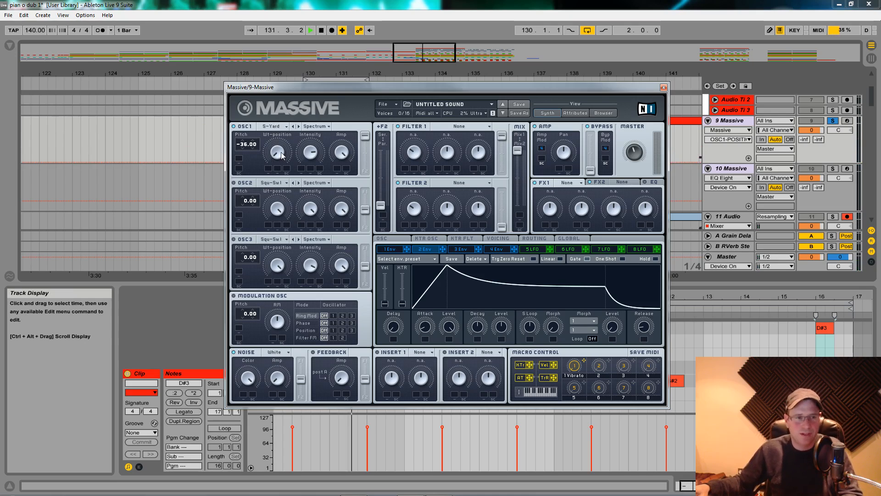
pyautogui.moveTo(278, 155)
pyautogui.mouseDown()
pyautogui.moveTo(272, 128)
pyautogui.moveTo(271, 159)
pyautogui.mouseUp()
pyautogui.press('space')
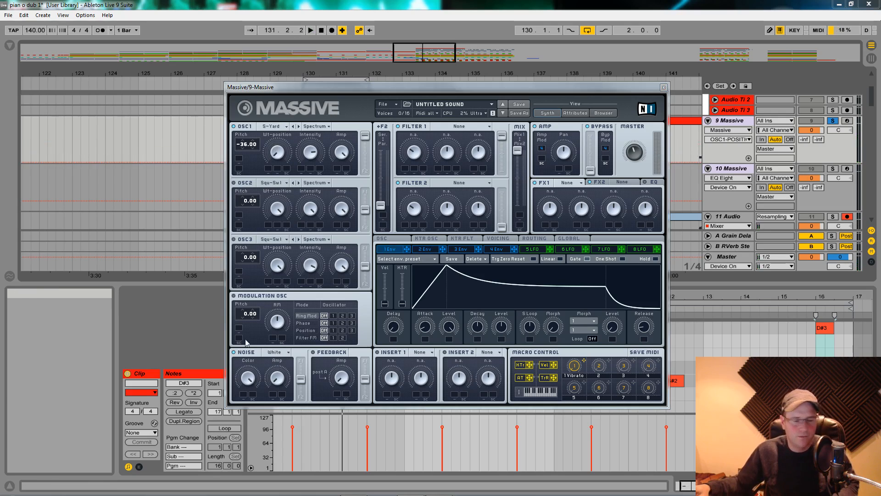
# Step: Shorten the attack time of envelope 4
pyautogui.click(504, 251)
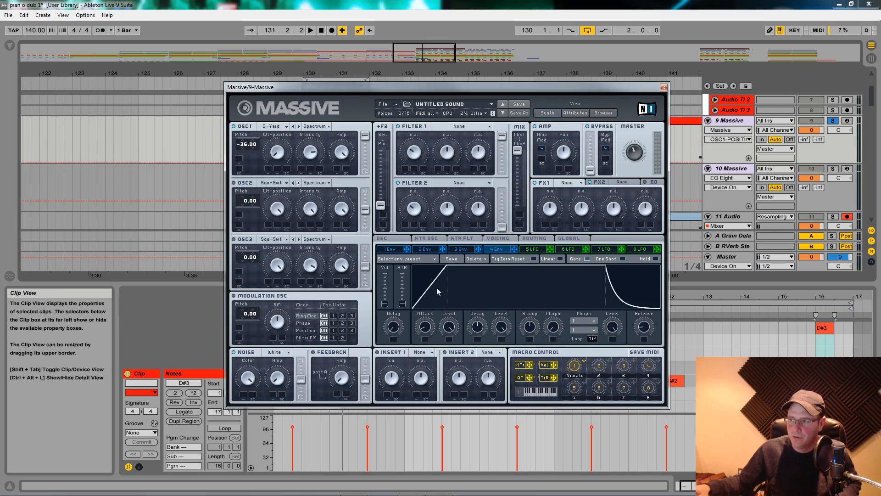
pyautogui.click(501, 326)
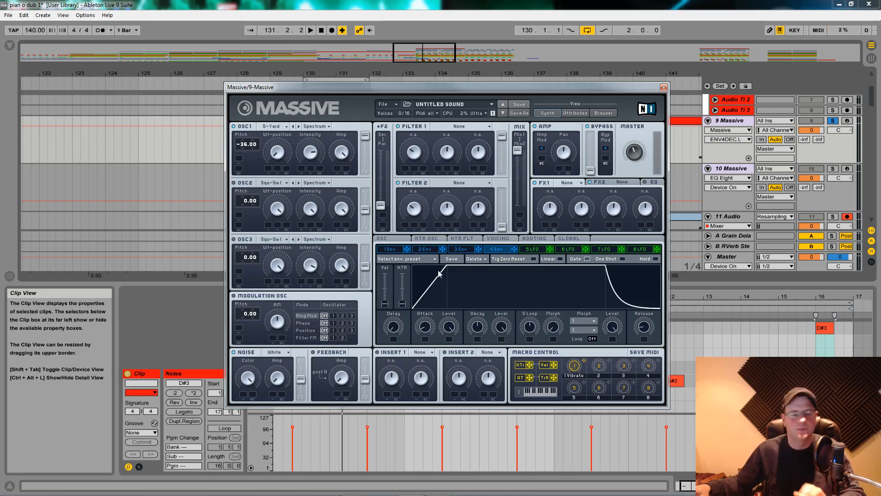
pyautogui.moveTo(424, 327); pyautogui.dragTo(425, 331)
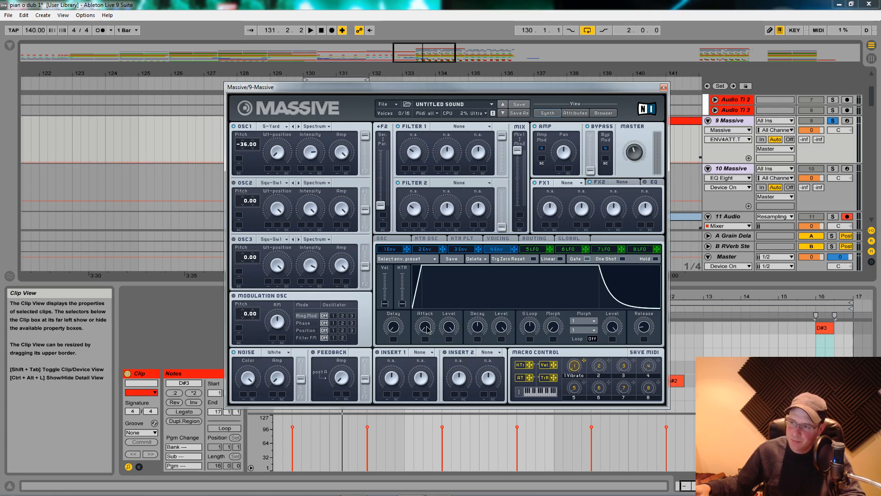
# Step: Lengthen envelope 4's attack time slightly and audition the loop
pyautogui.moveTo(426, 329); pyautogui.dragTo(426, 317)
pyautogui.press('space')
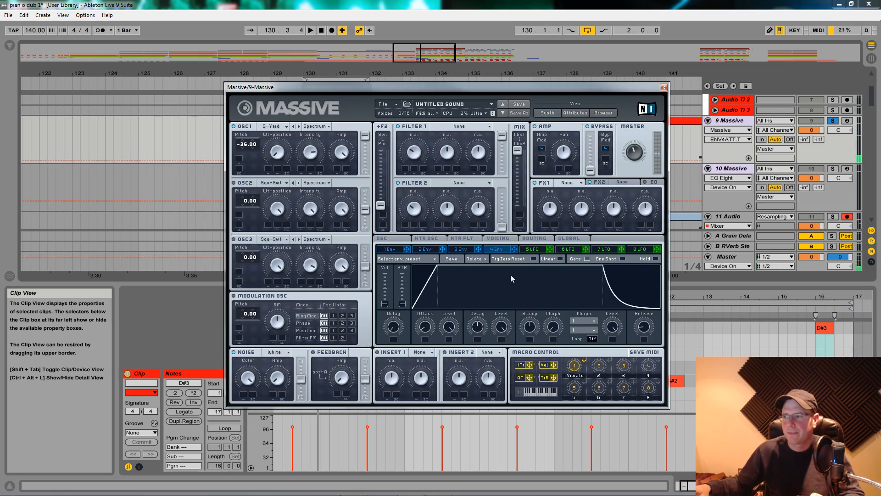
# Step: Open envelope 2 and move the Massive window aside briefly to check the looped notes on the 9 Massive track
pyautogui.click(419, 250)
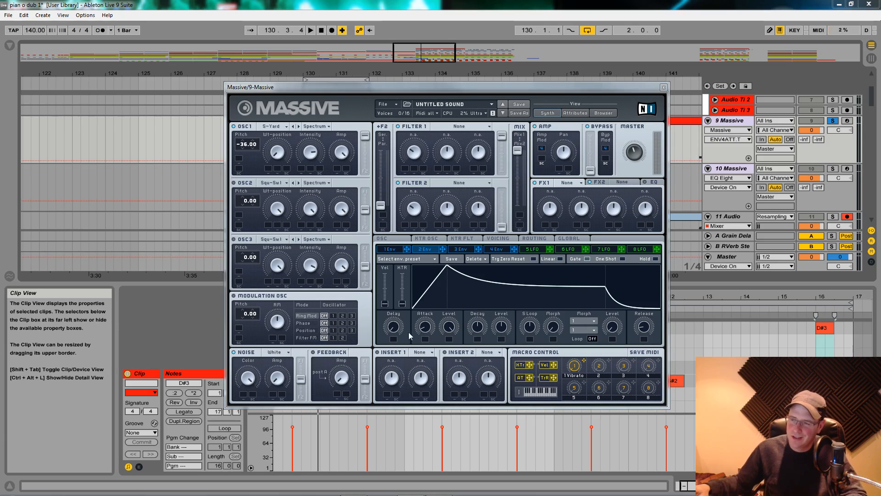
pyautogui.press('space')
pyautogui.moveTo(488, 88); pyautogui.dragTo(473, 279)
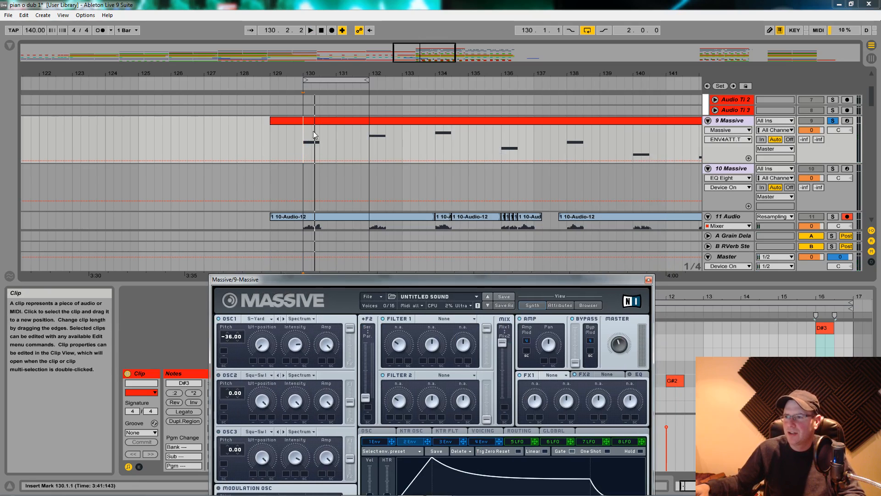
pyautogui.moveTo(369, 279); pyautogui.dragTo(394, 109)
# Step: Lengthen envelope 2's attack considerably and lower its decay level, auditioning the loop between adjustments
pyautogui.moveTo(430, 339); pyautogui.dragTo(427, 300)
pyautogui.press('space')
pyautogui.press('space')
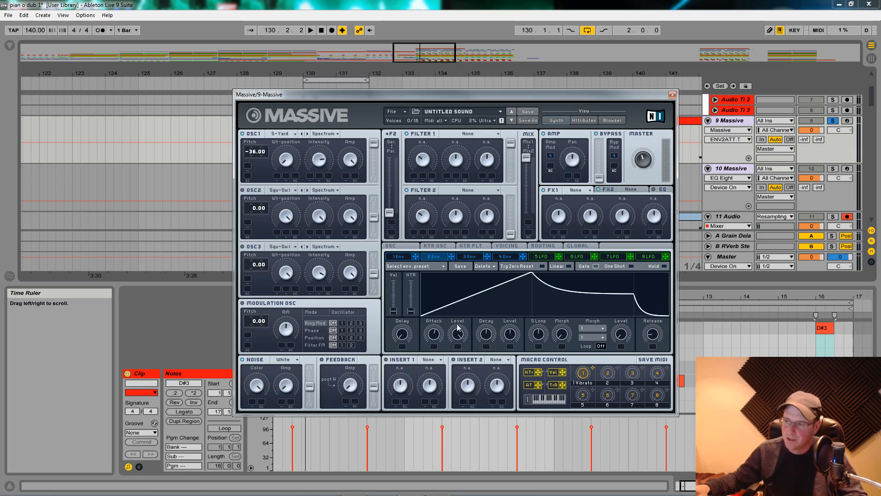
pyautogui.moveTo(438, 338); pyautogui.dragTo(439, 340)
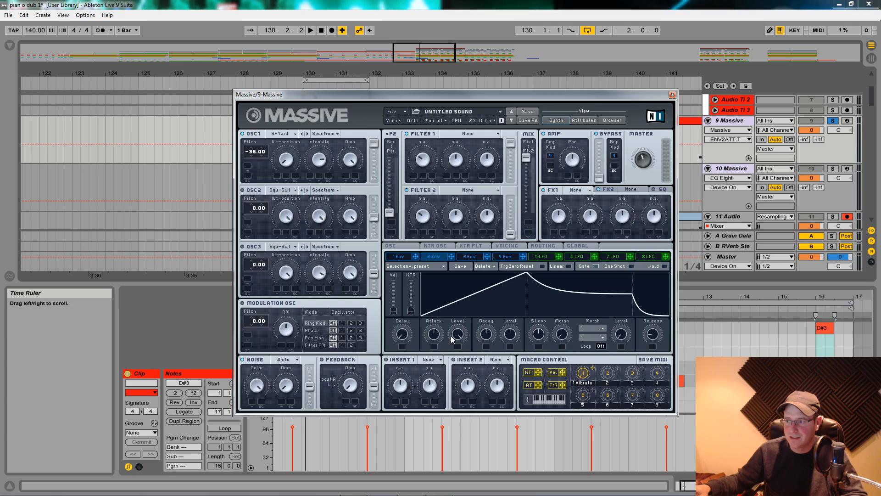
pyautogui.moveTo(484, 337); pyautogui.dragTo(510, 347)
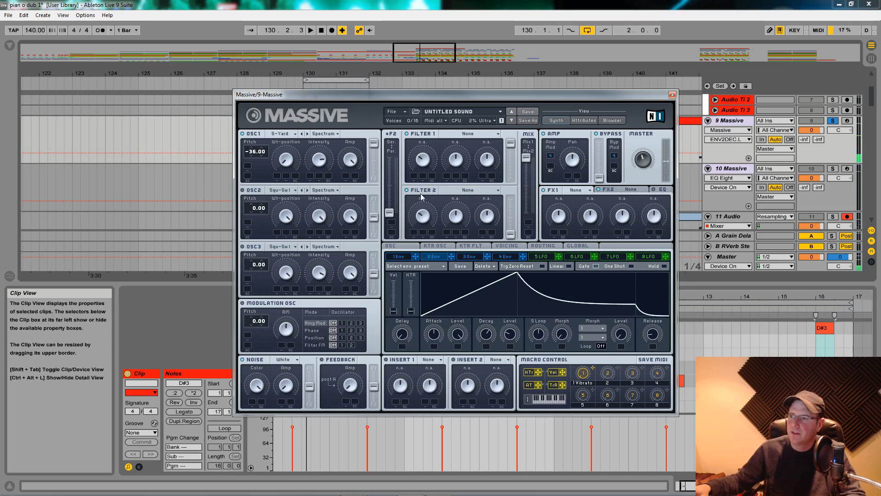
# Step: Assign envelope 2 to OSC1's wavetable position with a modulation range and play the loop to hear it
pyautogui.moveTo(451, 258); pyautogui.dragTo(275, 179)
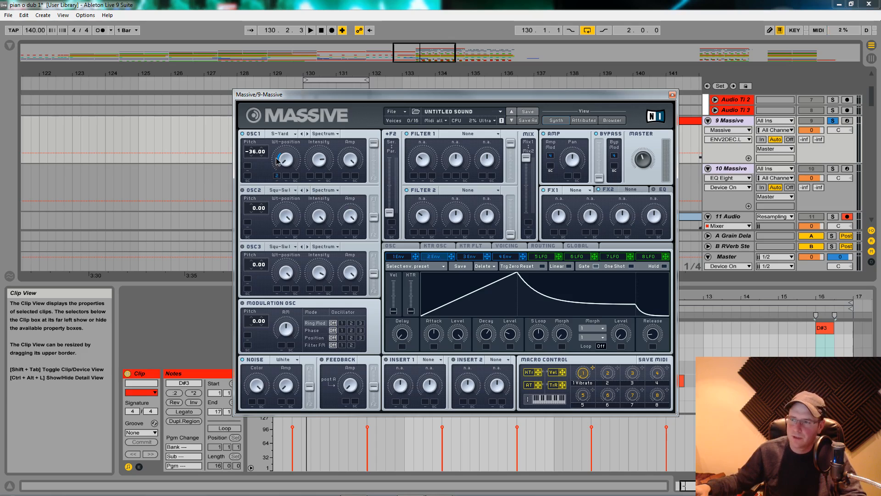
pyautogui.press('space')
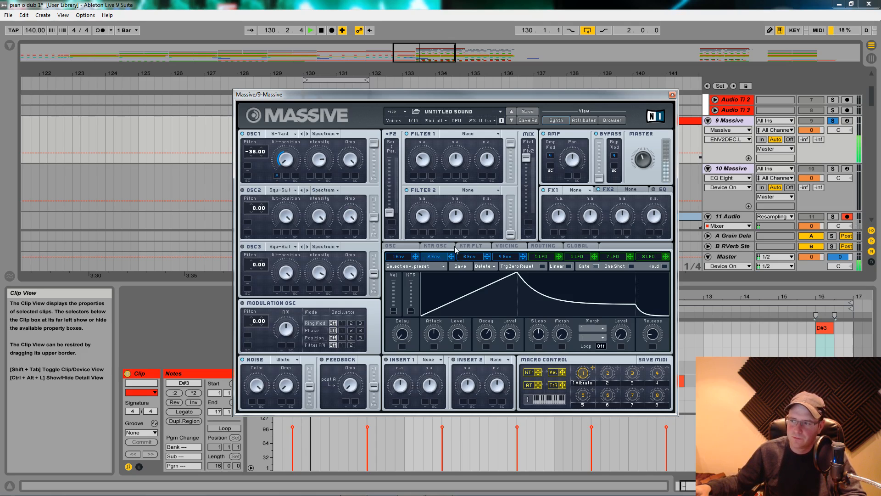
pyautogui.press('space')
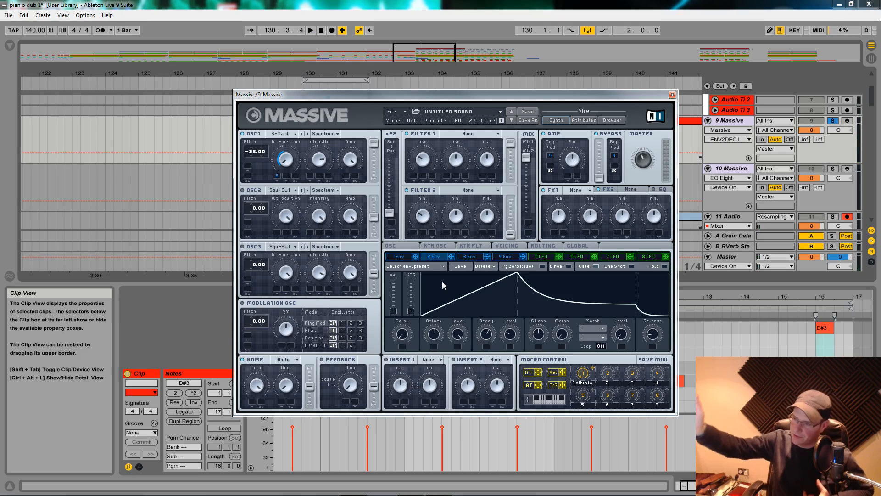
pyautogui.press('space')
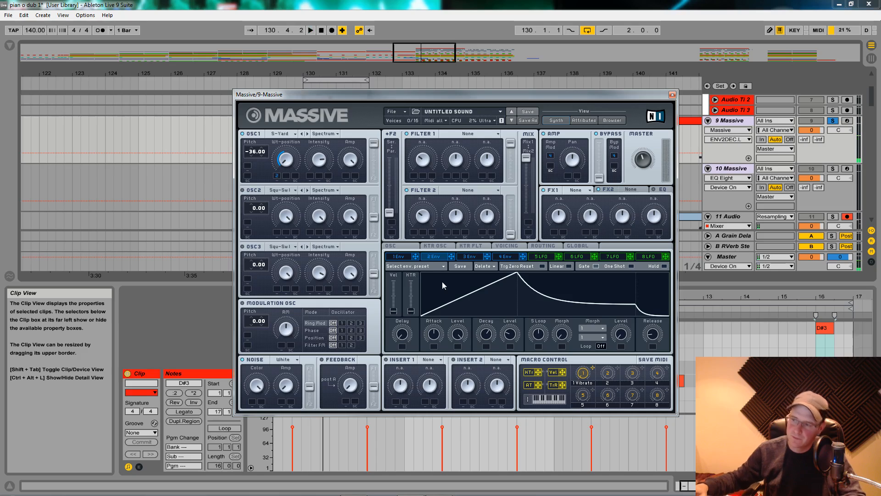
pyautogui.press('space')
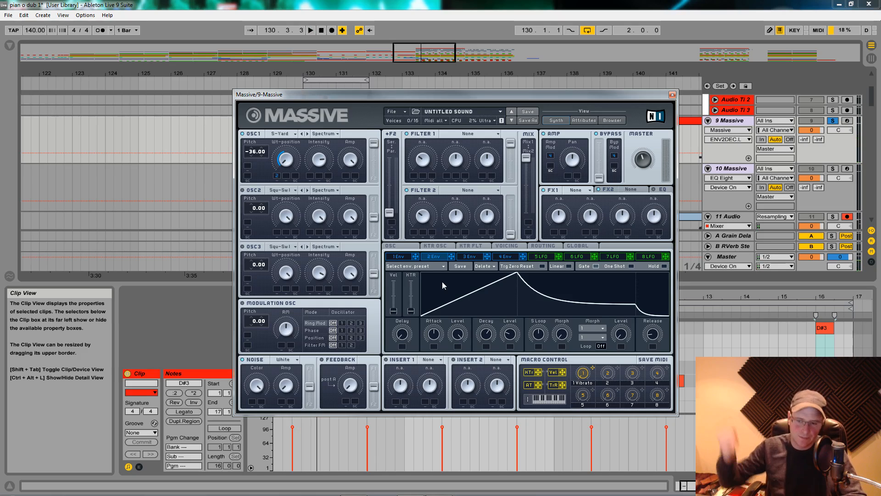
pyautogui.press('space')
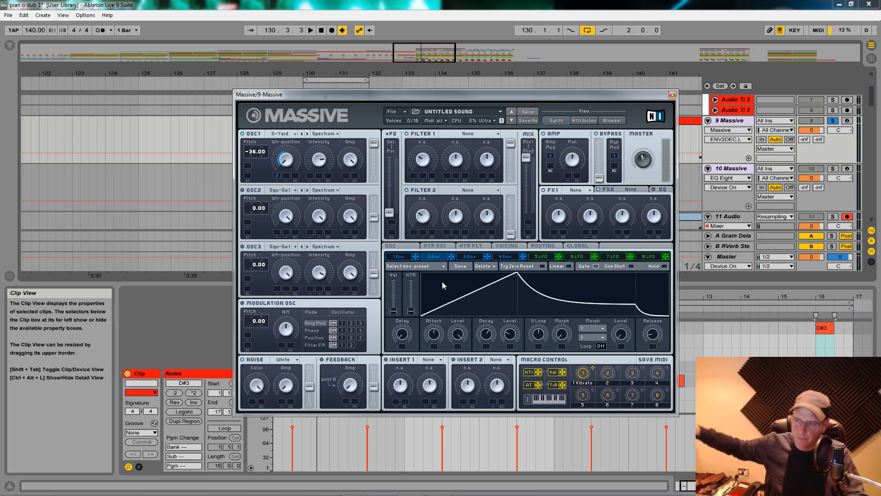
# Step: Modulate OSC1's intensity with envelope 2, switch the oscillator's mode to Bend -/+ and audition the loop
pyautogui.press('space')
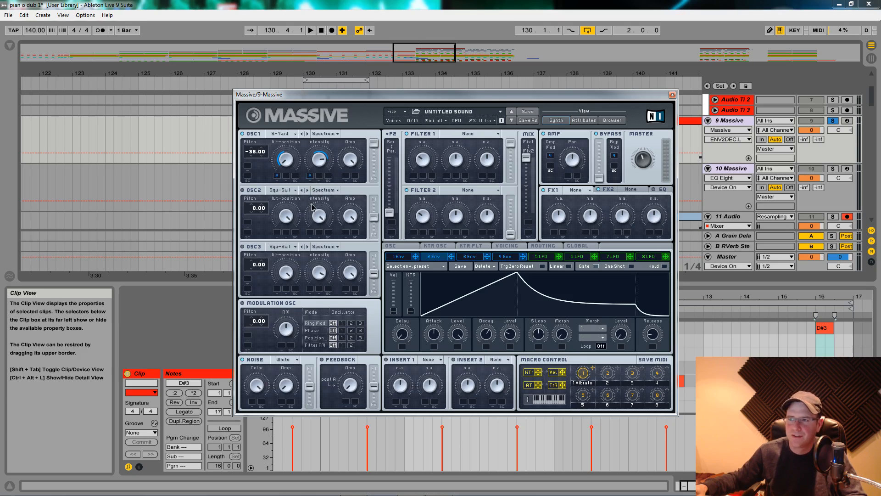
pyautogui.press('space')
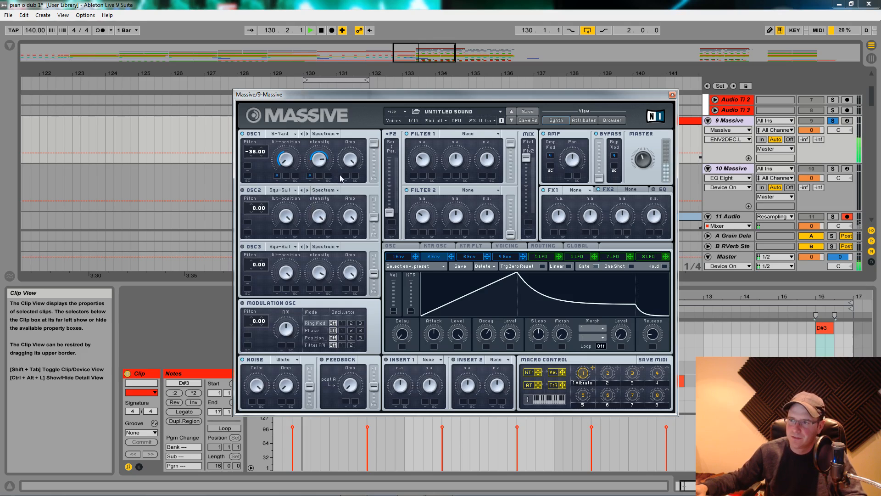
pyautogui.press('space')
pyautogui.click(336, 135)
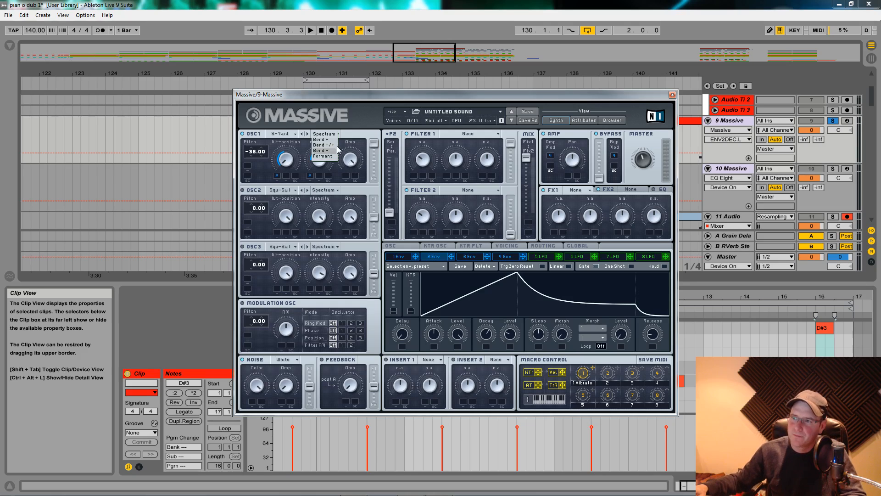
pyautogui.click(336, 145)
pyautogui.press('space')
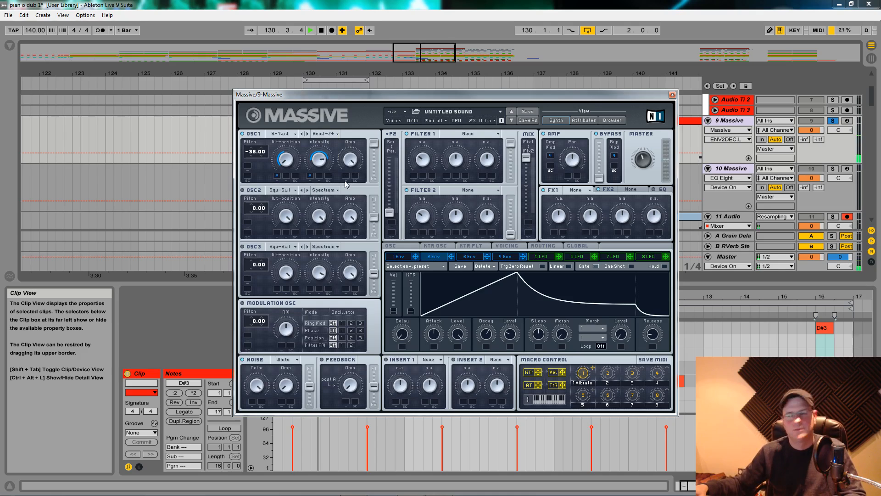
pyautogui.press('space')
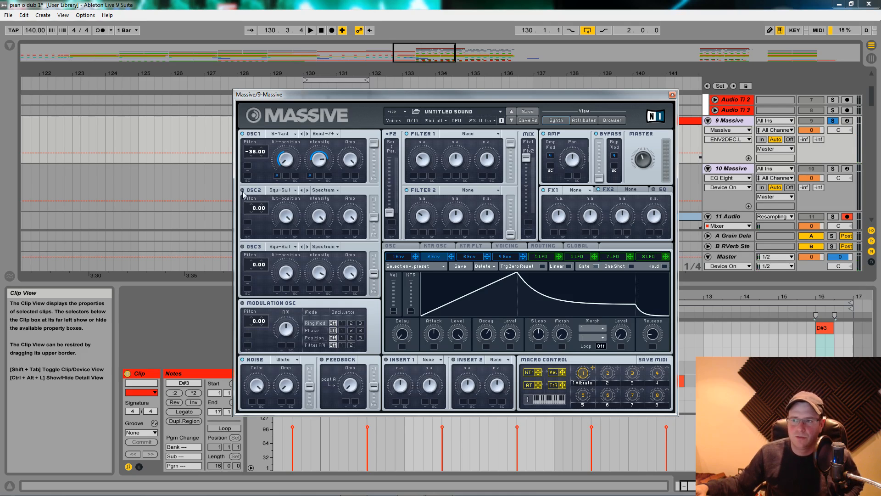
# Step: Switch on OSC2 with the Vulgar wavetable and audition the loop
pyautogui.click(288, 192)
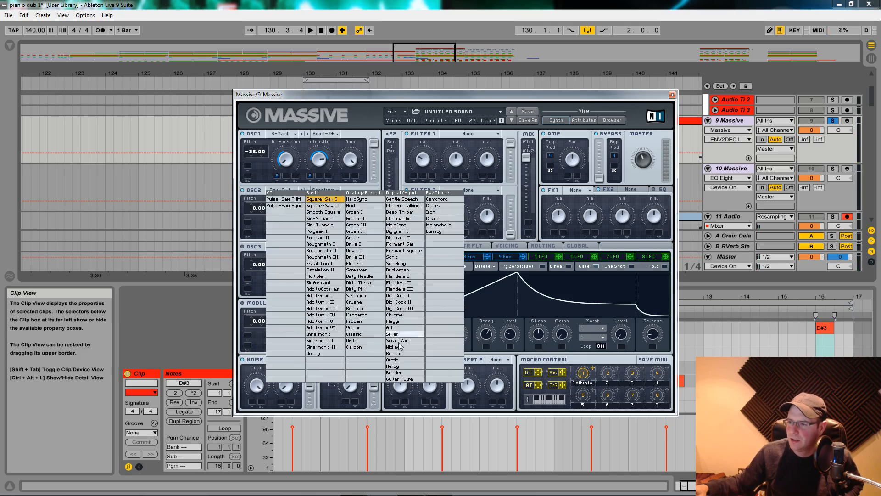
pyautogui.click(363, 328)
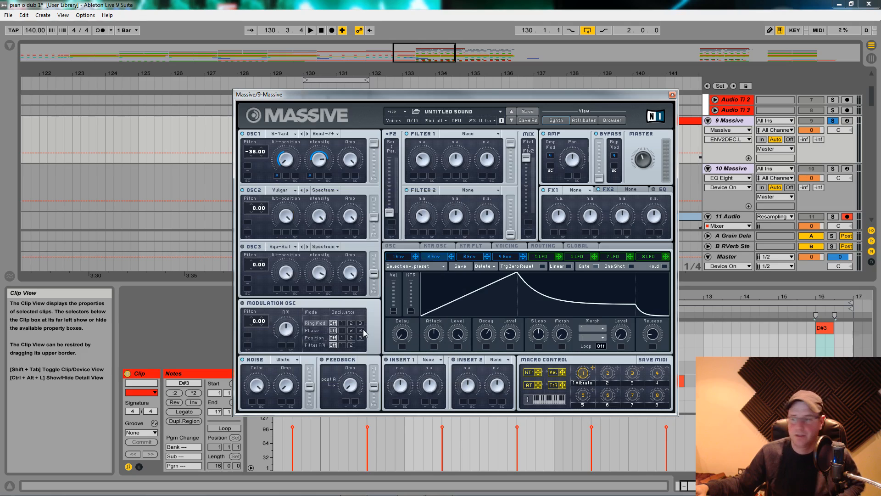
pyautogui.press('space')
pyautogui.press('space')
# Step: Lower OSC2's amp level and route the oscillator fully to Filter 1, auditioning the loop
pyautogui.moveTo(350, 217); pyautogui.dragTo(349, 235)
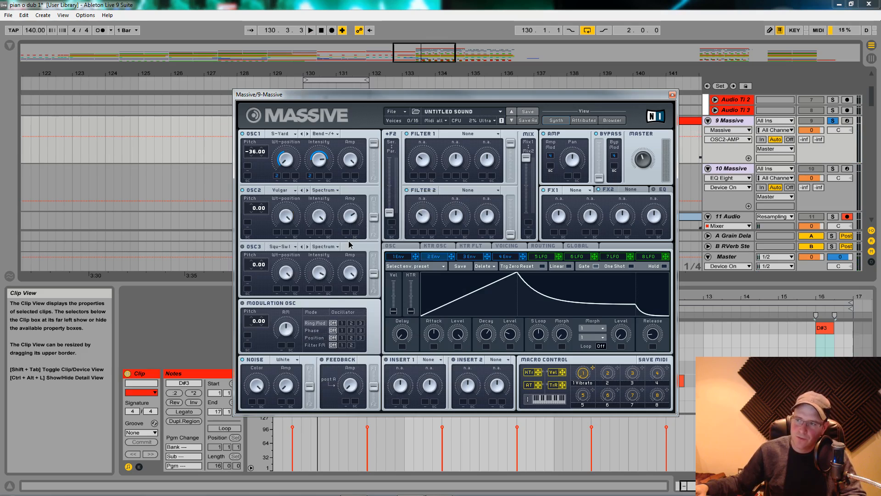
pyautogui.press('space')
pyautogui.press('space')
pyautogui.moveTo(374, 217); pyautogui.dragTo(374, 200)
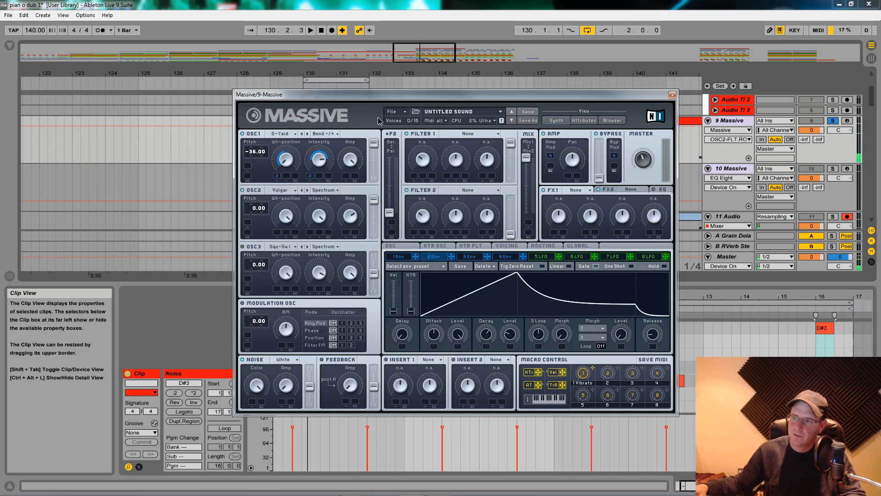
pyautogui.press('space')
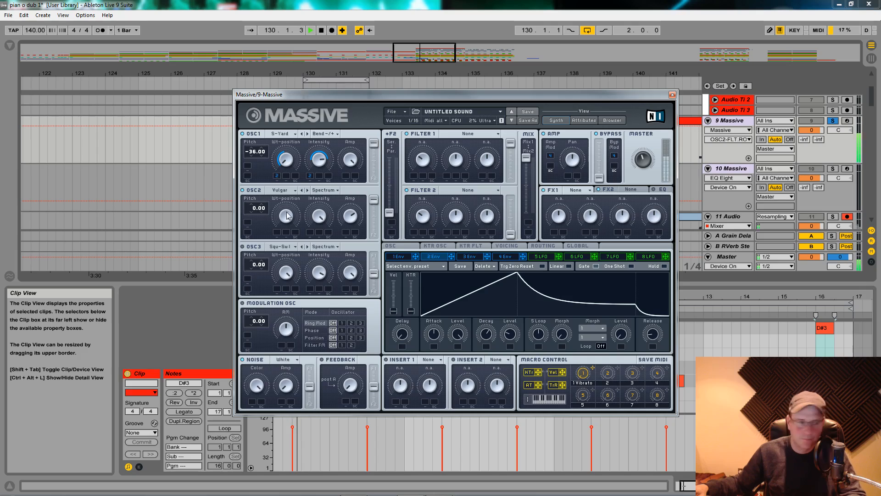
# Step: Set OSC2's pitch to -24.00 and reduce its wavetable position, checking the sound in the loop
pyautogui.click(250, 209)
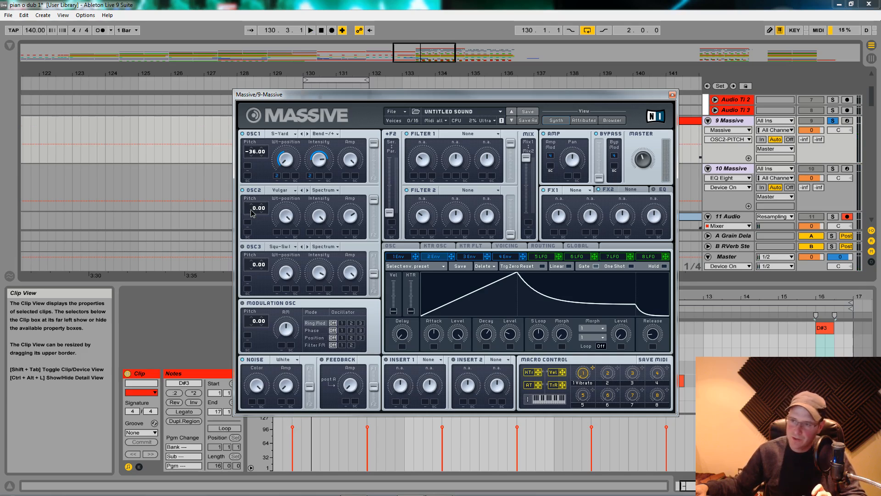
pyautogui.moveTo(250, 214); pyautogui.dragTo(282, 229)
pyautogui.press('space')
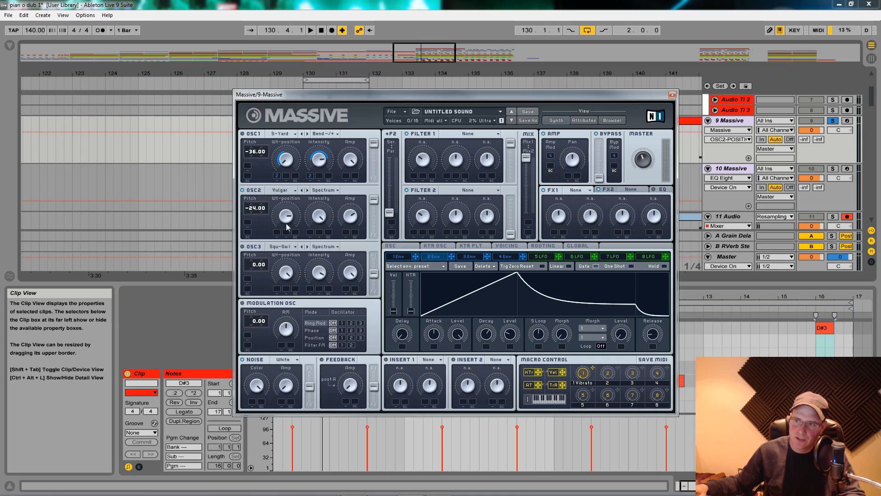
# Step: Fine-tune OSC2's wavetable position and lower its amp level a little more while the loop plays
pyautogui.press('space')
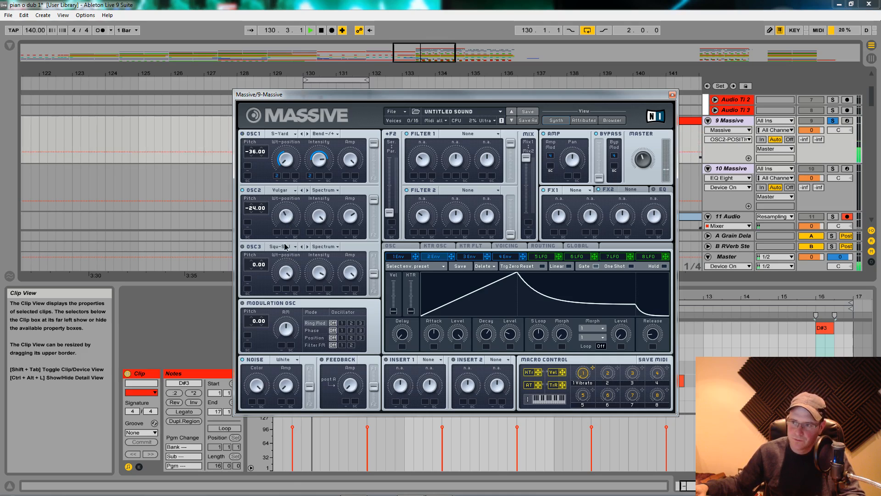
pyautogui.moveTo(276, 225); pyautogui.dragTo(277, 217)
pyautogui.moveTo(346, 223); pyautogui.dragTo(346, 216)
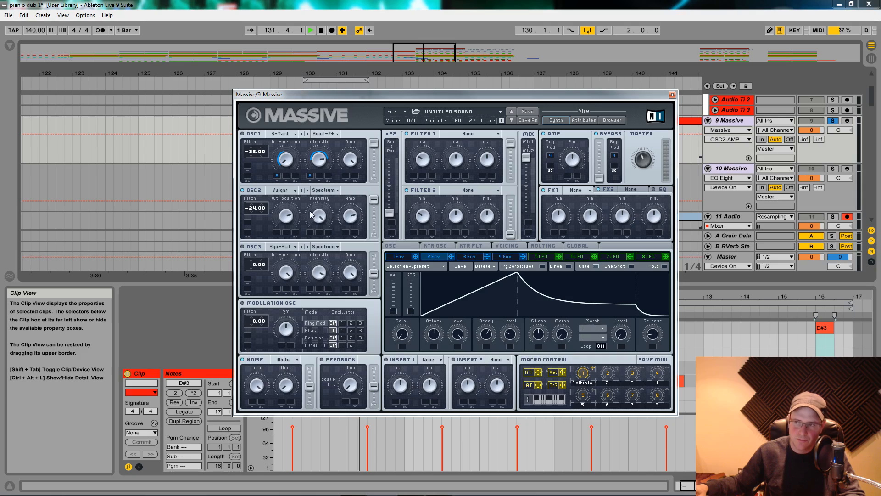
pyautogui.moveTo(283, 216); pyautogui.dragTo(282, 263)
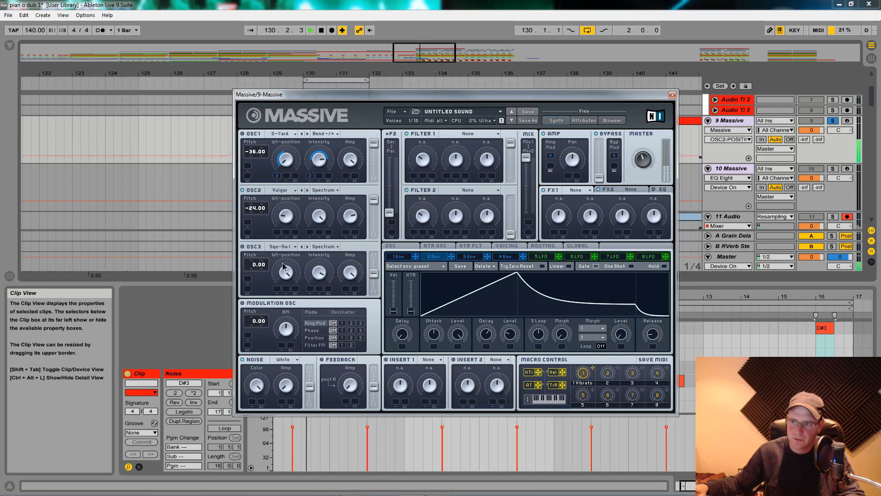
# Step: Readjust OSC2's wavetable position and assign envelope 2 to modulate it
pyautogui.press('space')
pyautogui.moveTo(286, 224); pyautogui.dragTo(288, 218)
pyautogui.moveTo(452, 255); pyautogui.dragTo(276, 232)
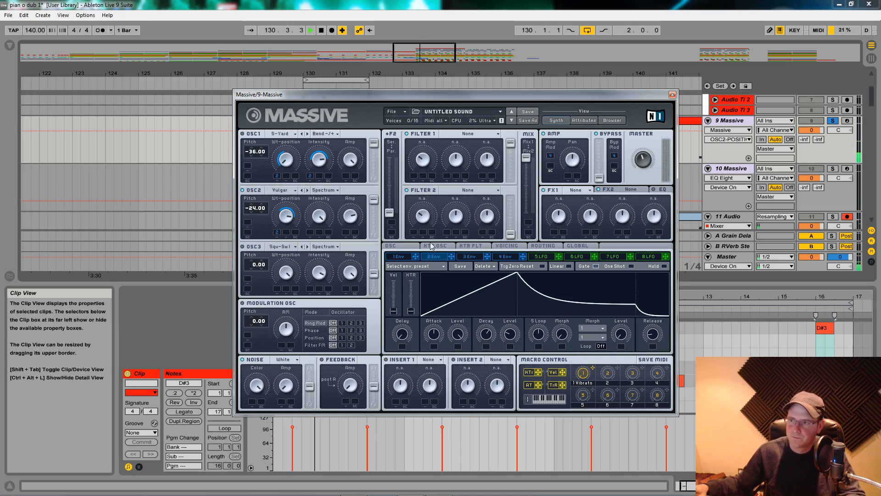
# Step: Switch OSC2's mode to Formant and reduce its intensity, auditioning the loop
pyautogui.click(338, 192)
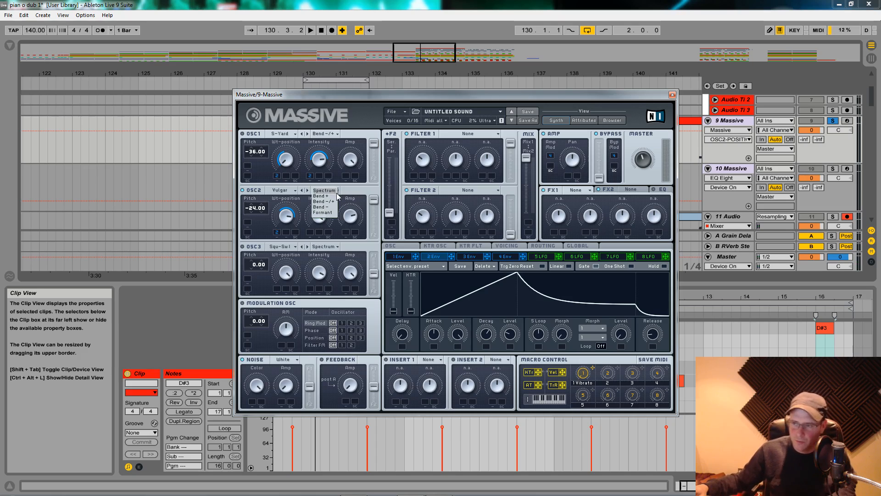
pyautogui.click(323, 212)
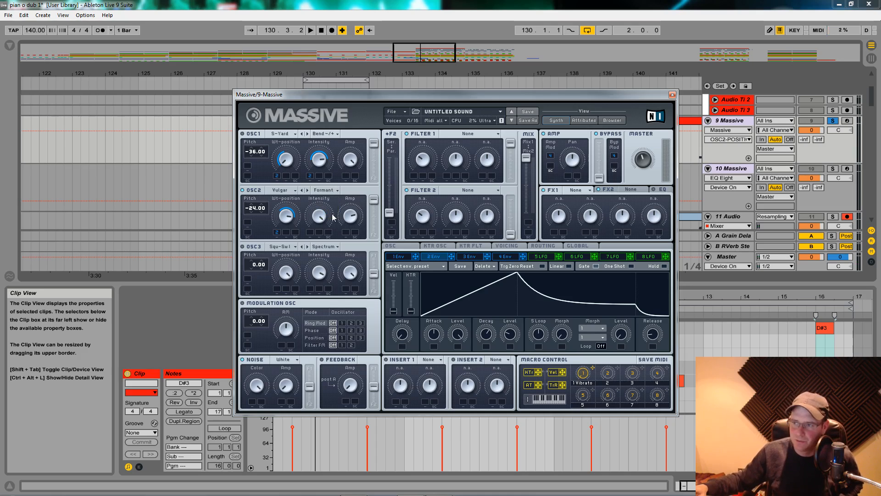
pyautogui.press('space')
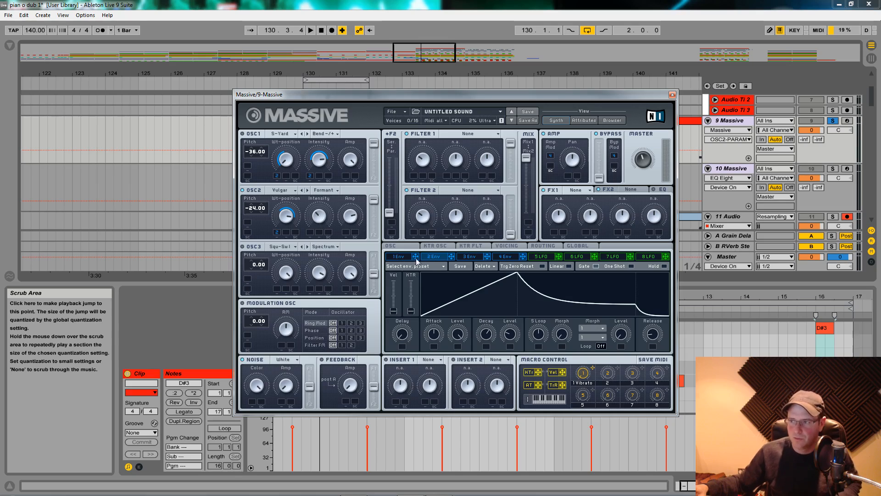
# Step: Assign envelope 2 to OSC2's intensity, set its modulation range and audition the loop
pyautogui.moveTo(452, 258); pyautogui.dragTo(309, 233)
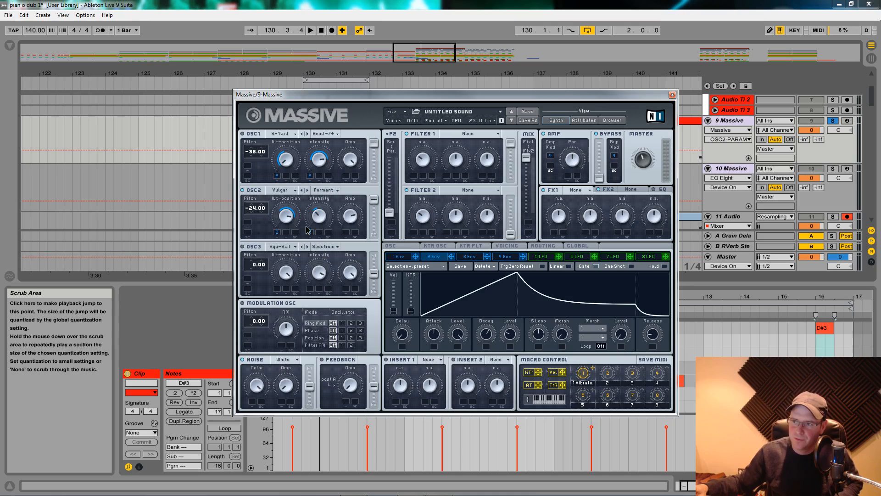
pyautogui.moveTo(308, 230); pyautogui.dragTo(310, 233)
pyautogui.press('space')
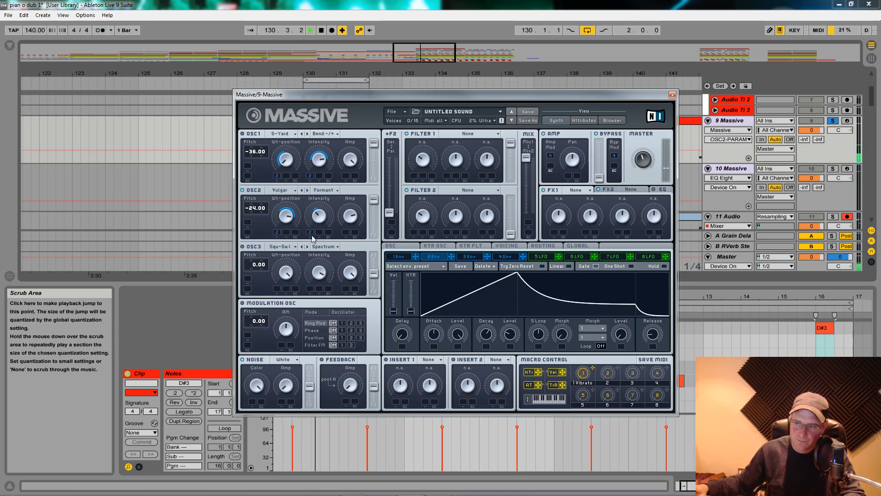
pyautogui.press('space')
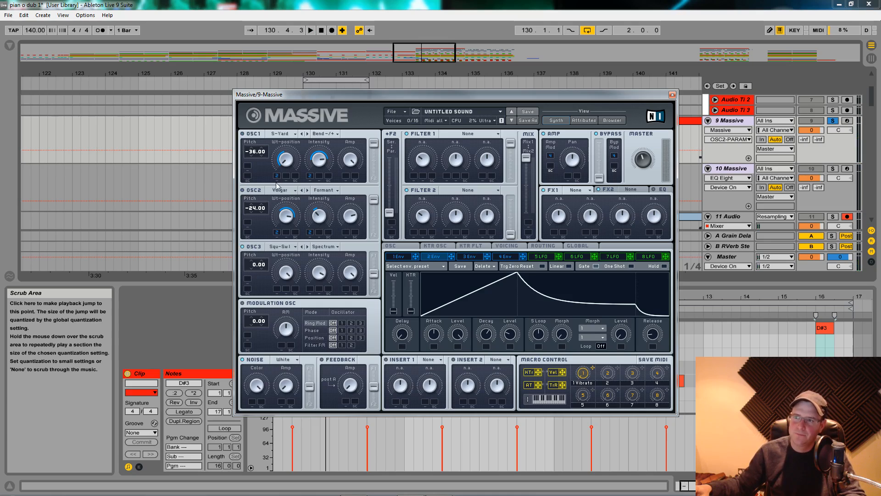
# Step: Load the Guitar Pulse wavetable in OSC3, set its pitch to -24.00 and adjust the wavetable position while auditioning the loop
pyautogui.click(287, 251)
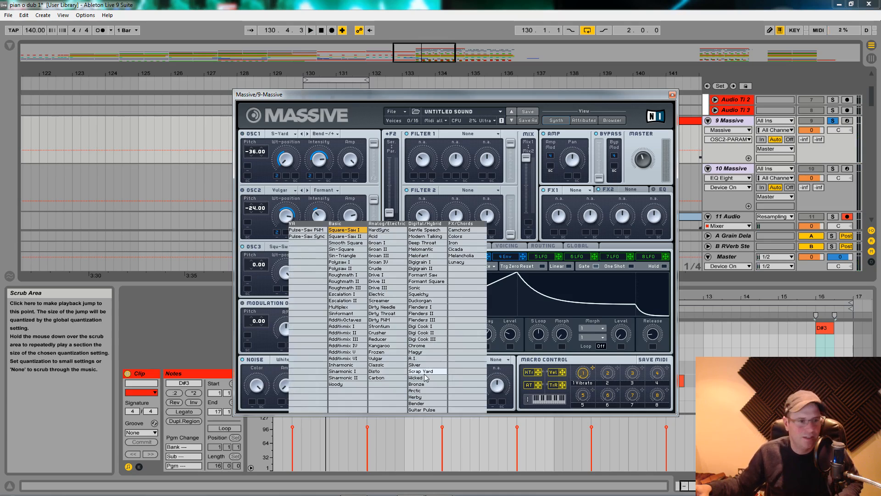
pyautogui.click(427, 409)
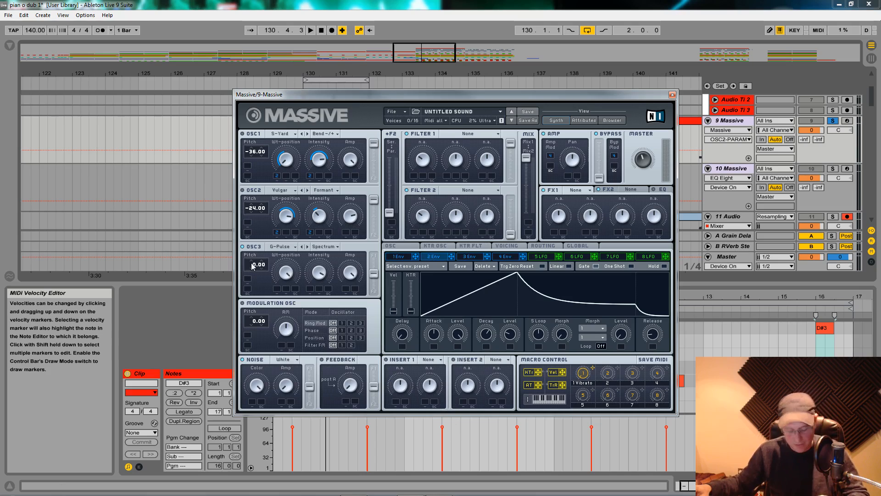
pyautogui.moveTo(252, 266); pyautogui.dragTo(285, 306)
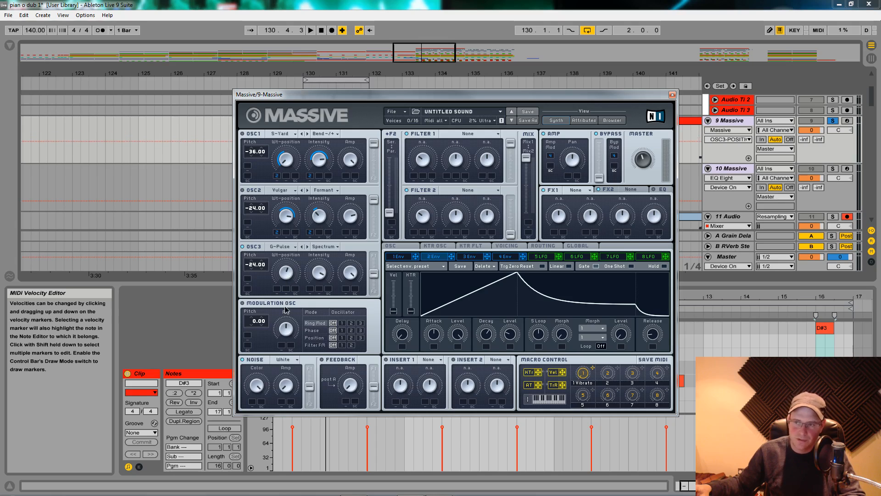
pyautogui.press('space')
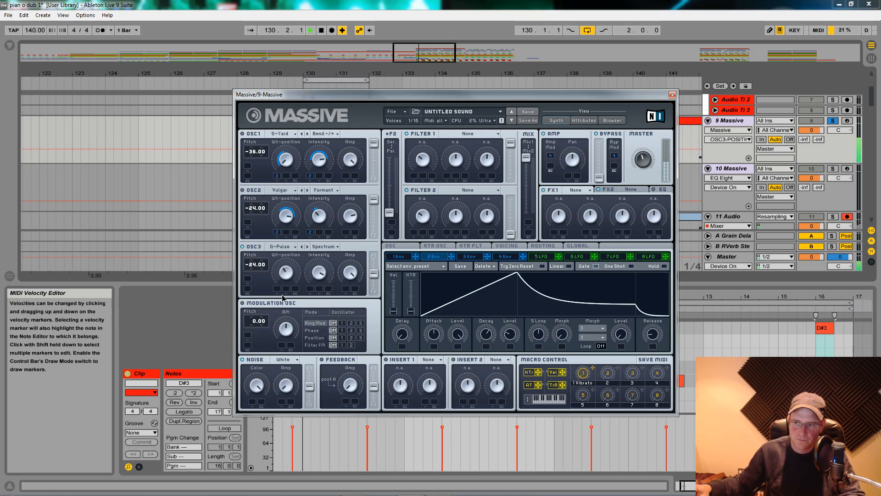
pyautogui.press('space')
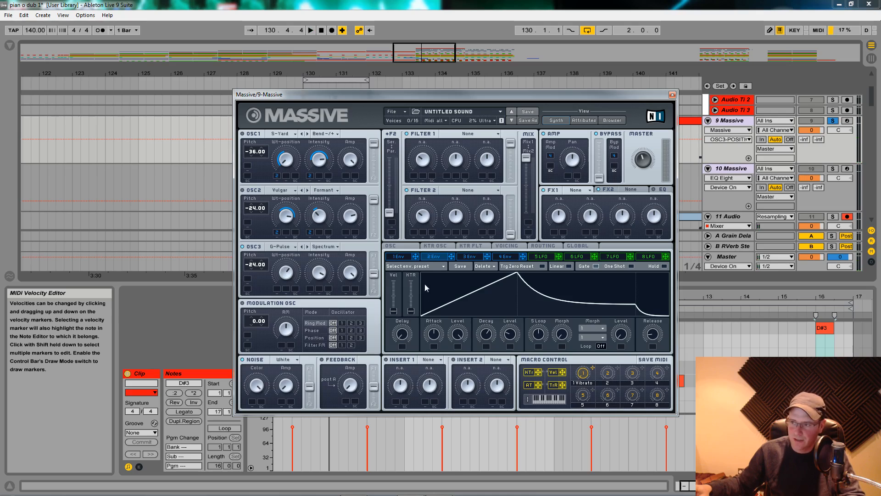
# Step: Assign envelope 2 to OSC3's wavetable position and route OSC3 fully to Filter 1, auditioning the loop
pyautogui.moveTo(450, 258); pyautogui.dragTo(277, 288)
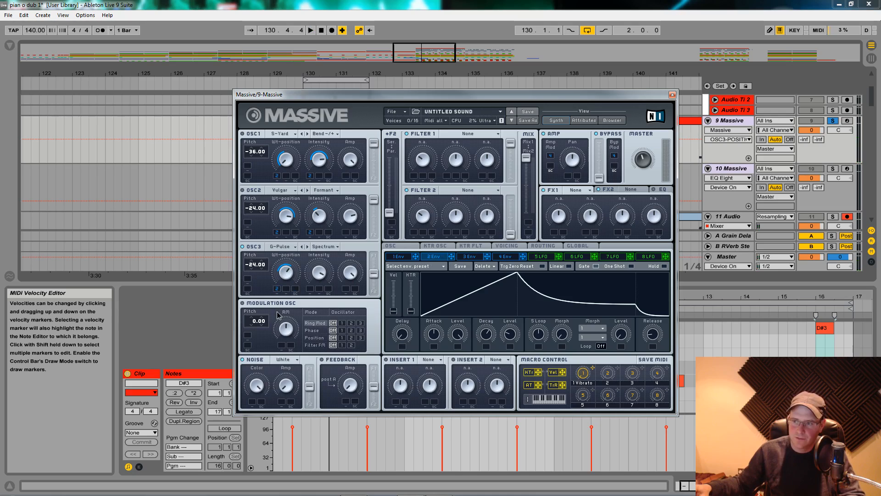
pyautogui.press('space')
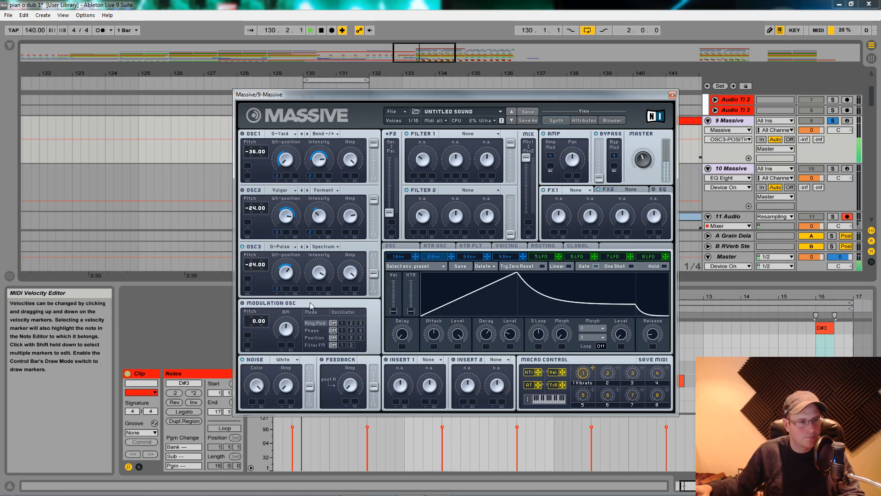
pyautogui.moveTo(374, 274); pyautogui.dragTo(367, 186)
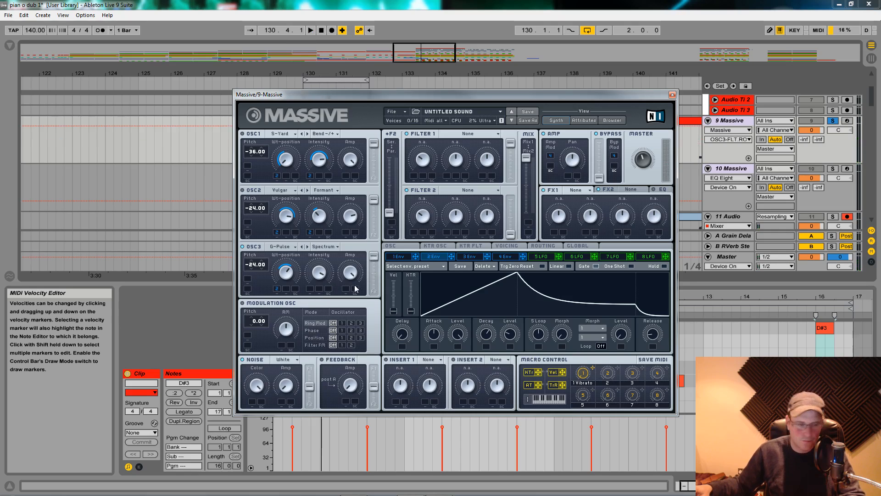
# Step: Switch OSC3's mode to Formant and lower its intensity, auditioning the loop repeatedly
pyautogui.click(336, 246)
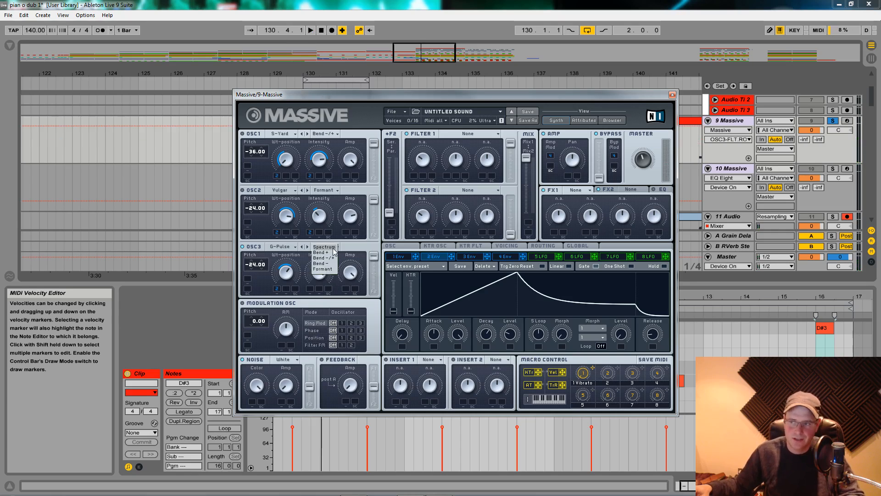
pyautogui.click(327, 269)
pyautogui.moveTo(314, 276); pyautogui.dragTo(315, 334)
pyautogui.press('space')
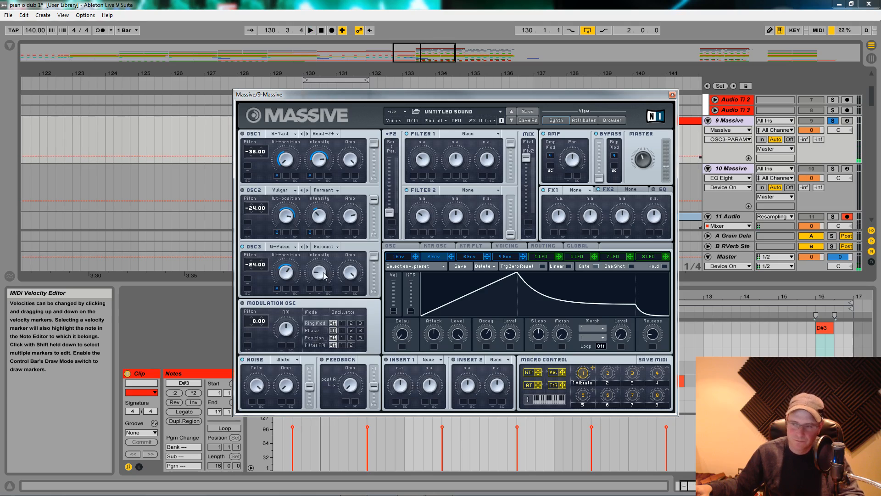
pyautogui.press('space')
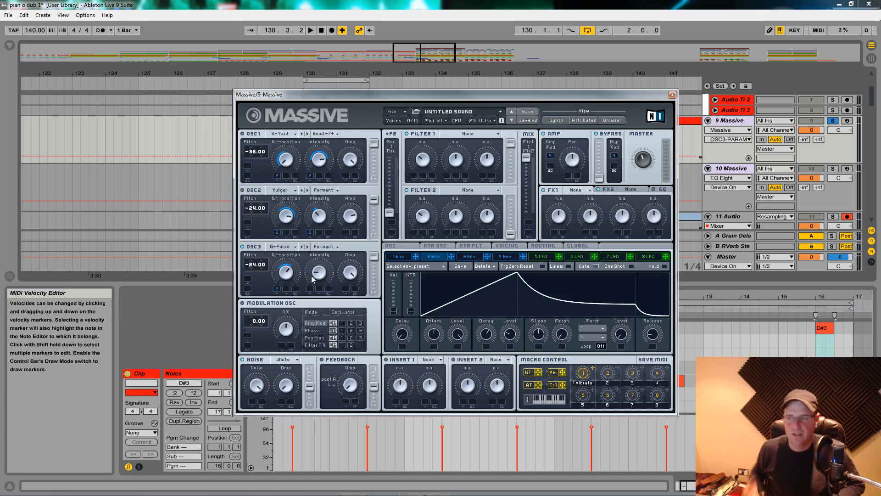
pyautogui.press('space')
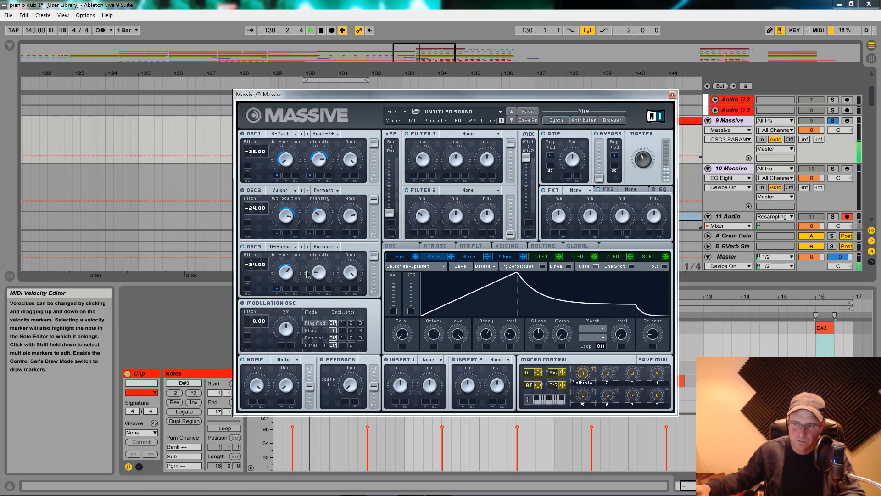
pyautogui.press('space')
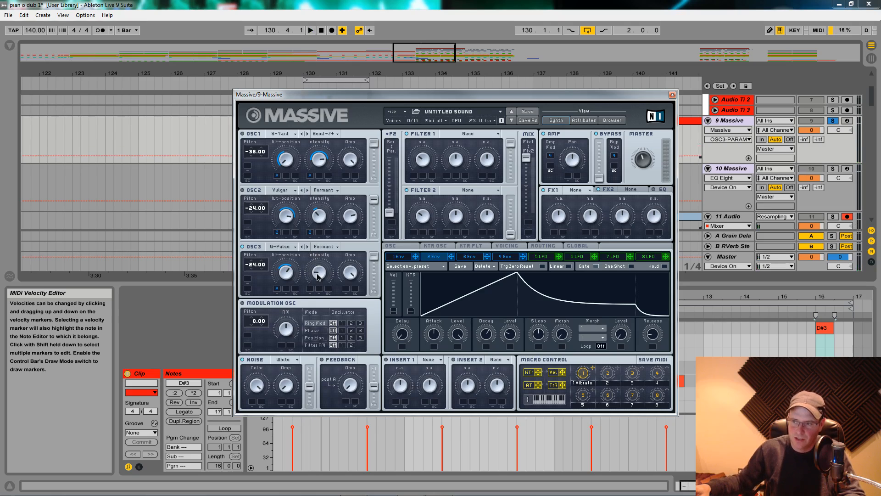
pyautogui.press('space')
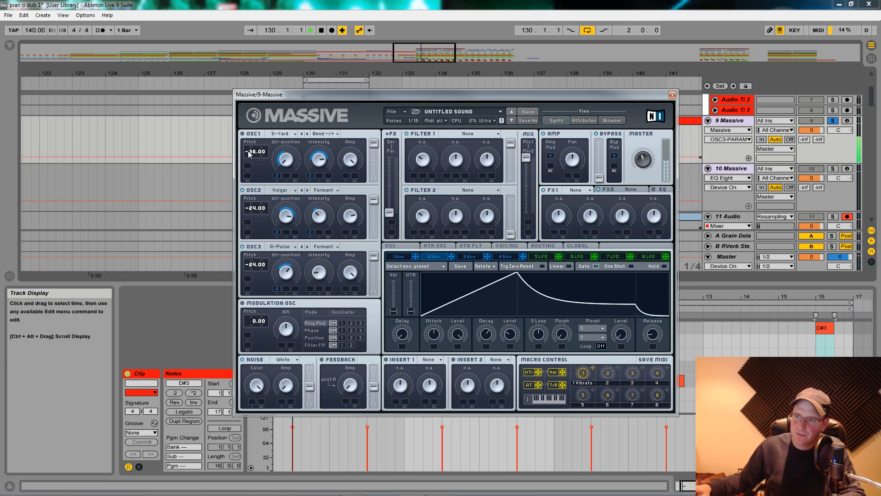
pyautogui.press('space')
# Step: Show the 9 Massive track's device chain, turn off the Auto Filter and audition the loop
pyautogui.doubleClick(736, 121)
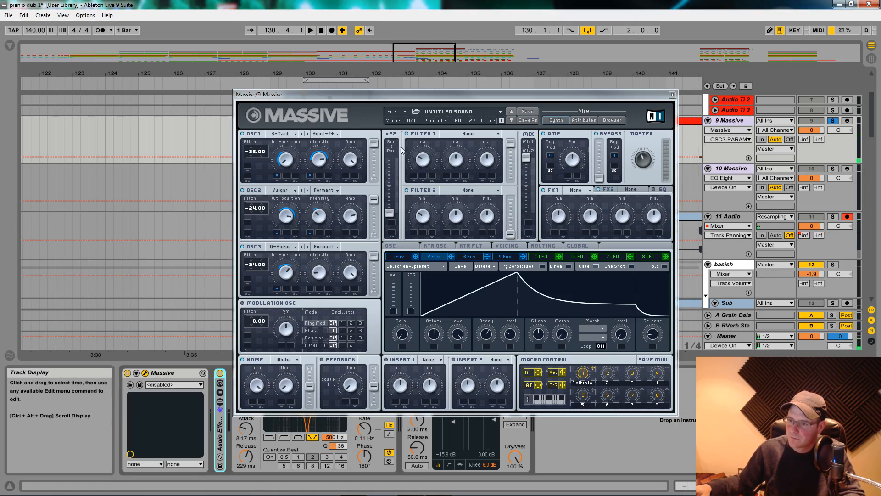
pyautogui.moveTo(421, 95); pyautogui.dragTo(617, 75)
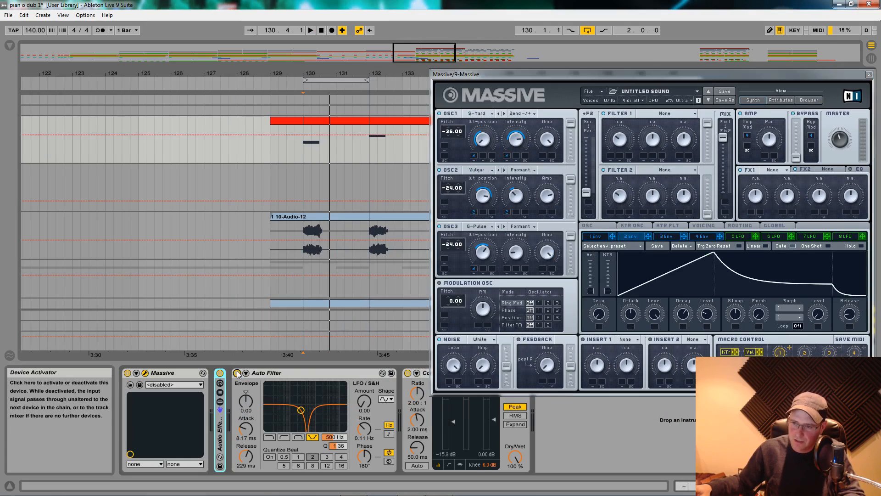
pyautogui.moveTo(644, 77); pyautogui.dragTo(434, 76)
pyautogui.press('space')
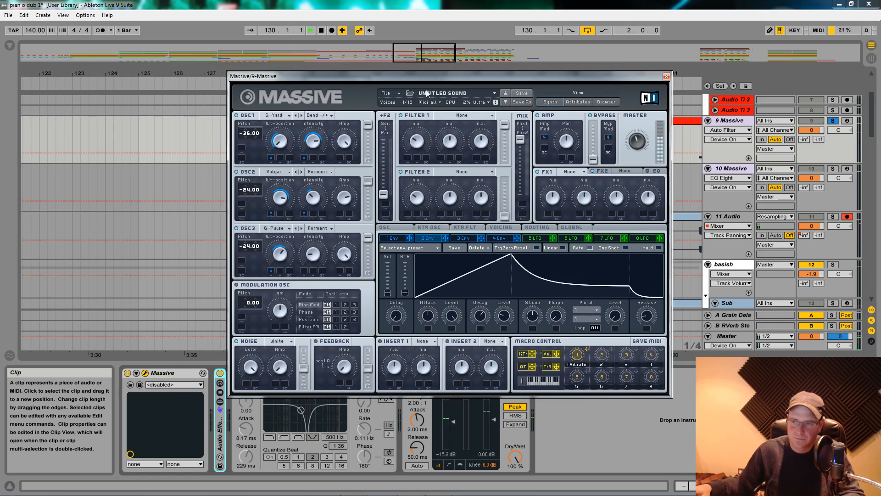
pyautogui.press('space')
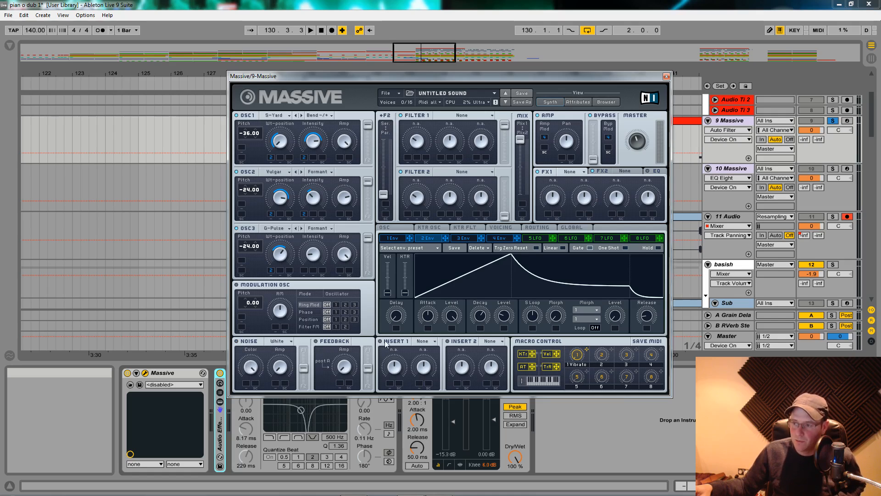
# Step: In Massive's routing, place Insert 2 before Amp/Pan and set the bypass to run from Osc 1 to Fx 1
pyautogui.click(428, 341)
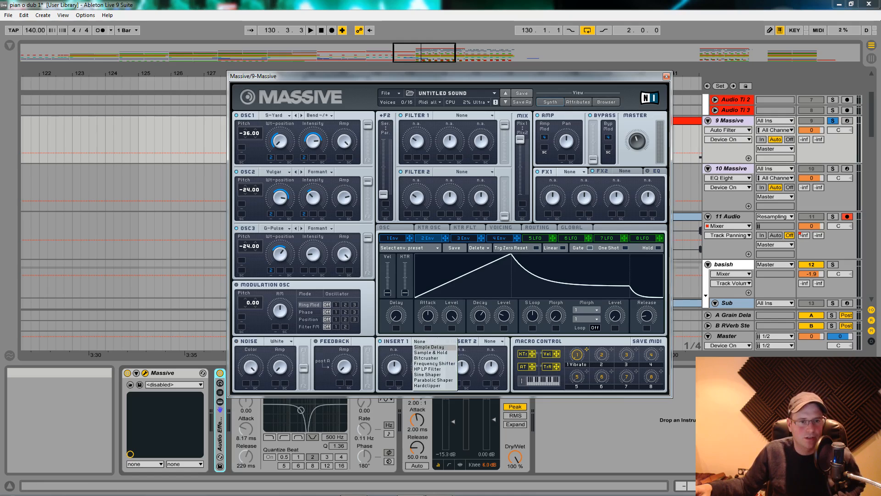
pyautogui.click(592, 255)
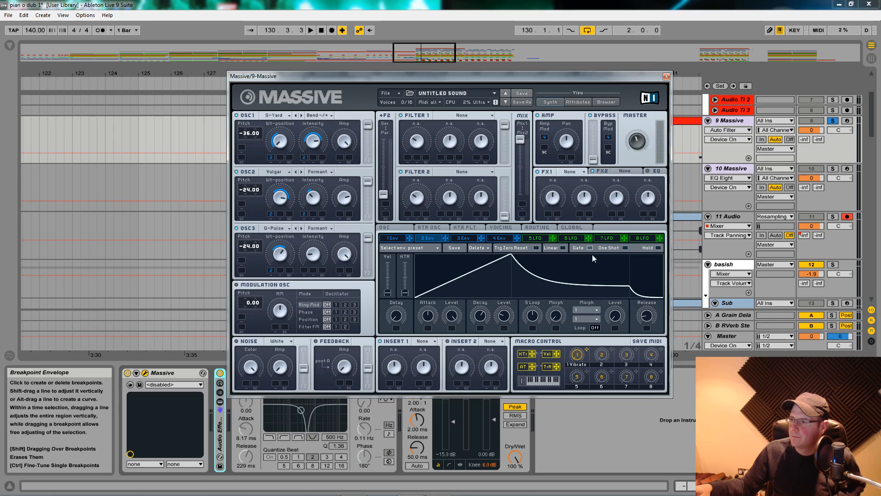
pyautogui.click(537, 228)
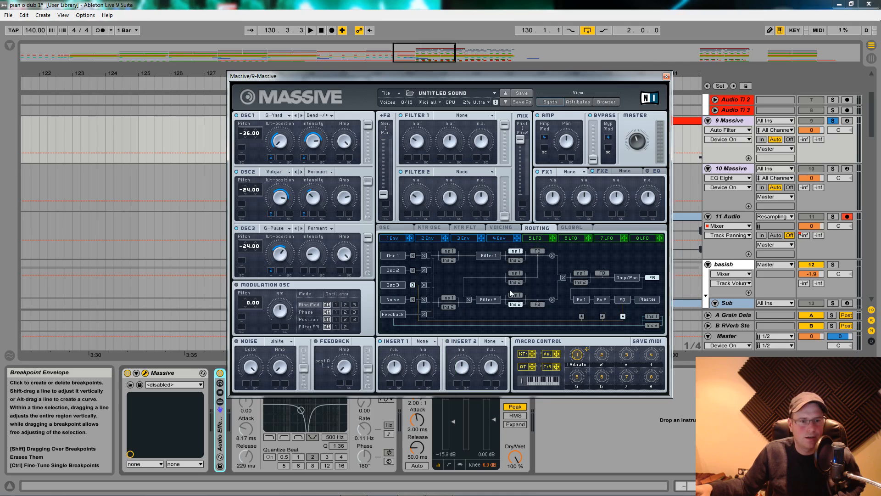
pyautogui.click(584, 283)
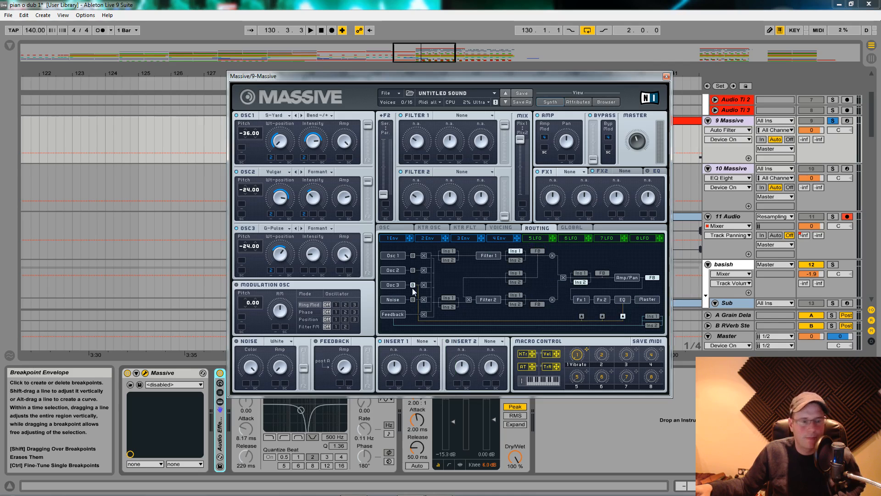
pyautogui.click(412, 255)
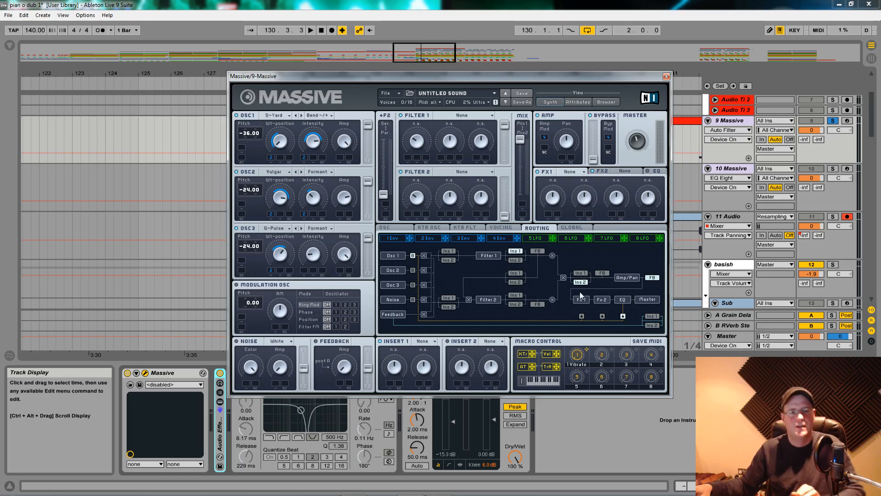
pyautogui.click(582, 316)
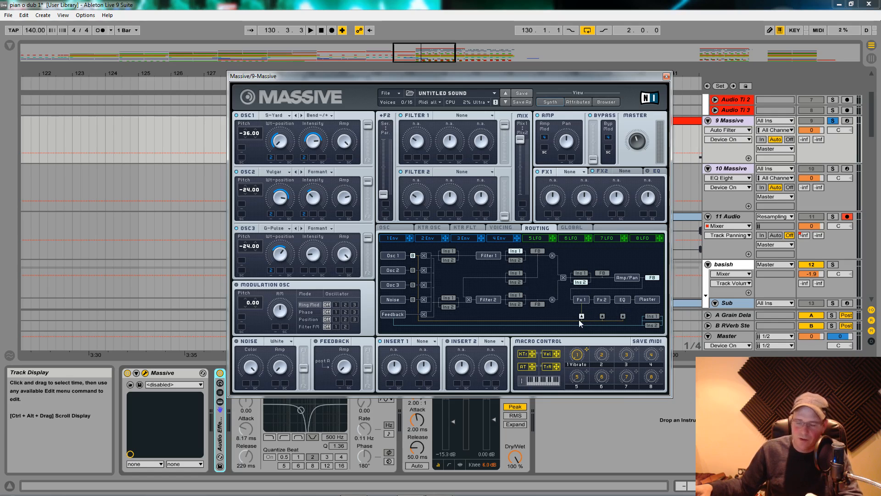
pyautogui.press('a')
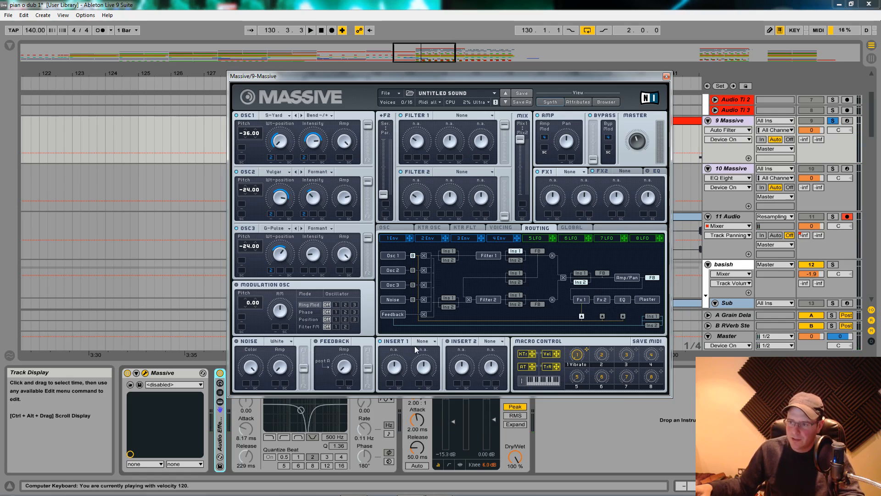
# Step: Load the Sine Shaper in Insert 1, adjust its dry/wet and drive, and audition the loop
pyautogui.click(431, 343)
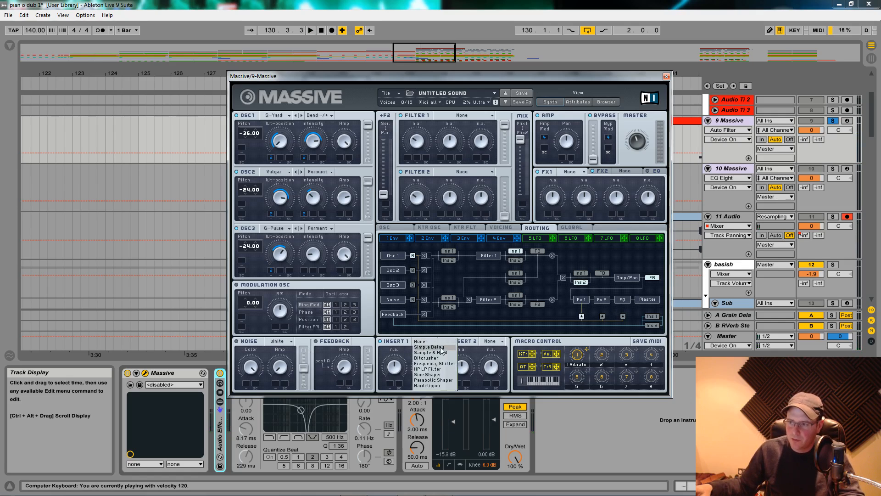
pyautogui.click(435, 374)
pyautogui.click(403, 372)
pyautogui.moveTo(425, 368); pyautogui.dragTo(426, 379)
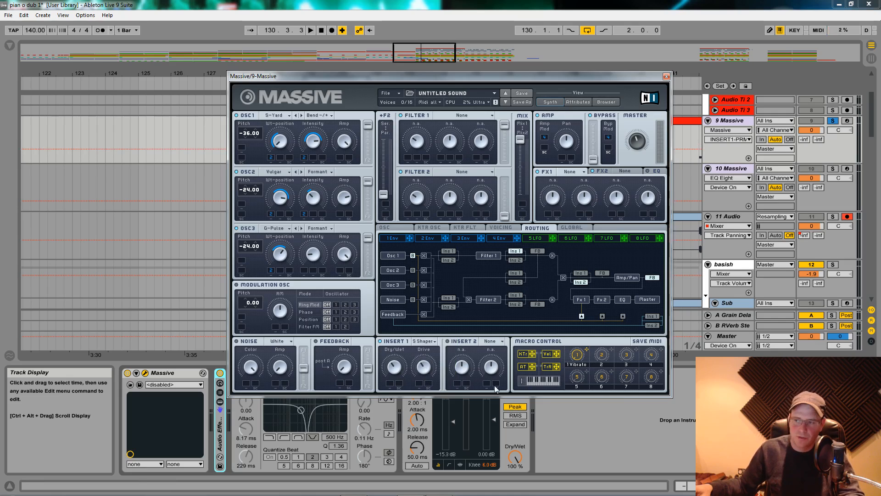
pyautogui.press('space')
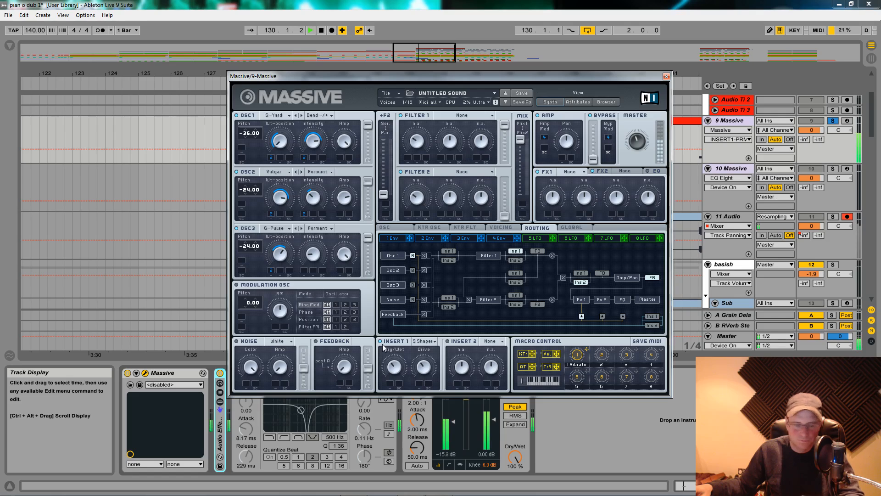
pyautogui.press('space')
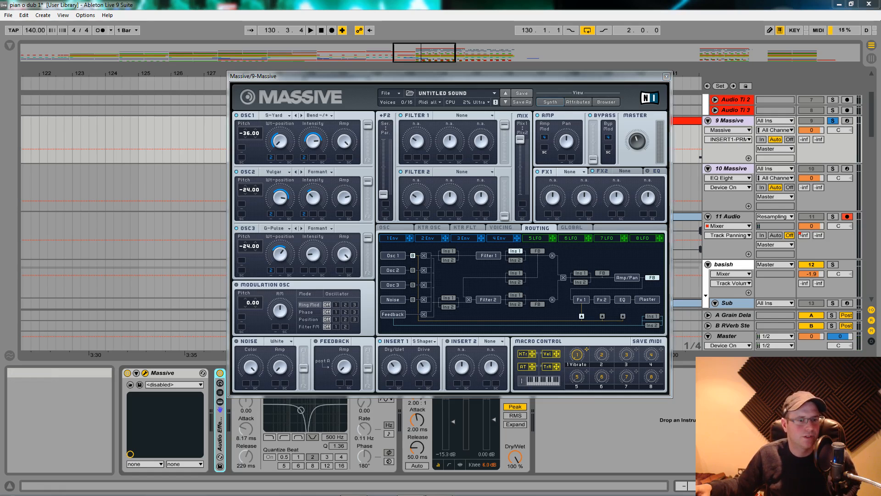
# Step: Set the unison voices to 4 and enable a slight Pitch Cutoff unison spread
pyautogui.click(501, 228)
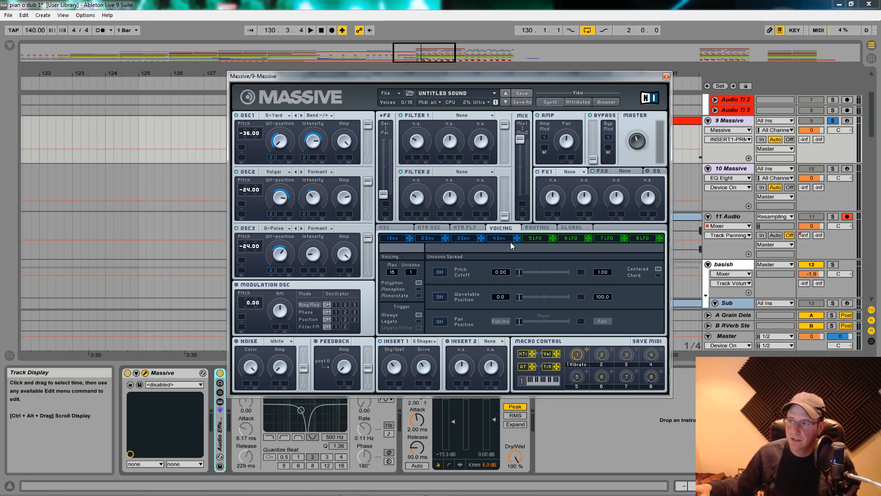
pyautogui.moveTo(411, 274); pyautogui.dragTo(414, 269)
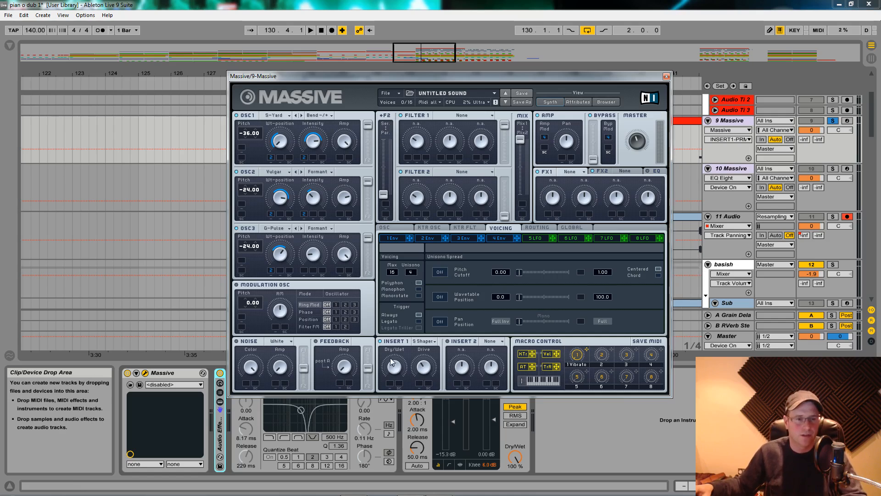
pyautogui.click(440, 272)
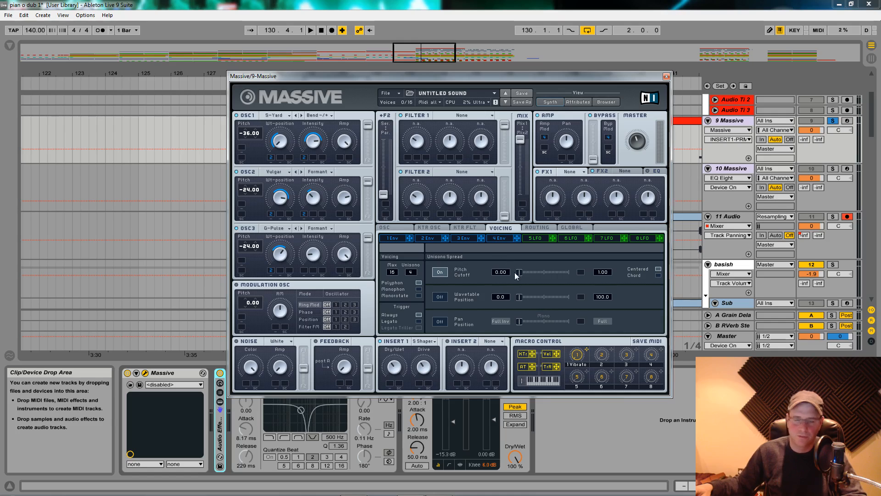
pyautogui.moveTo(519, 276); pyautogui.dragTo(526, 273)
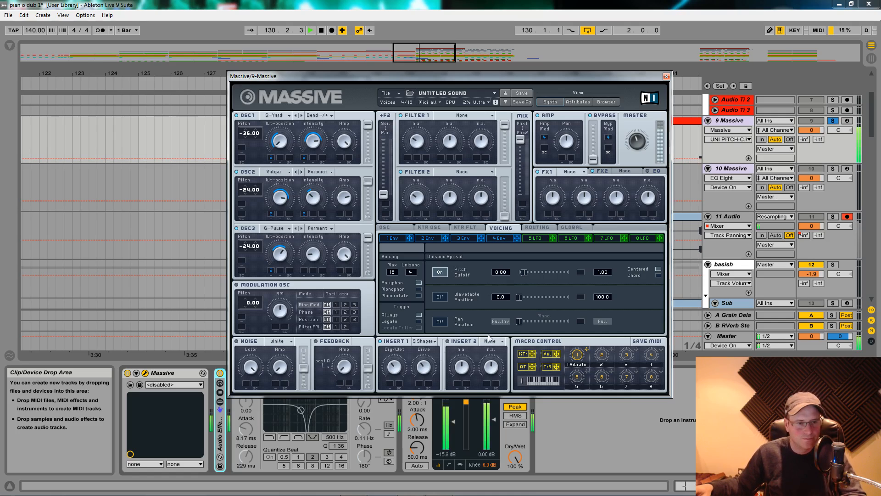
# Step: Enable the Pan Position unison spread, widen it well beyond mono and audition the loop
pyautogui.click(462, 323)
pyautogui.moveTo(519, 321); pyautogui.dragTo(564, 331)
pyautogui.press('space')
pyautogui.press('space')
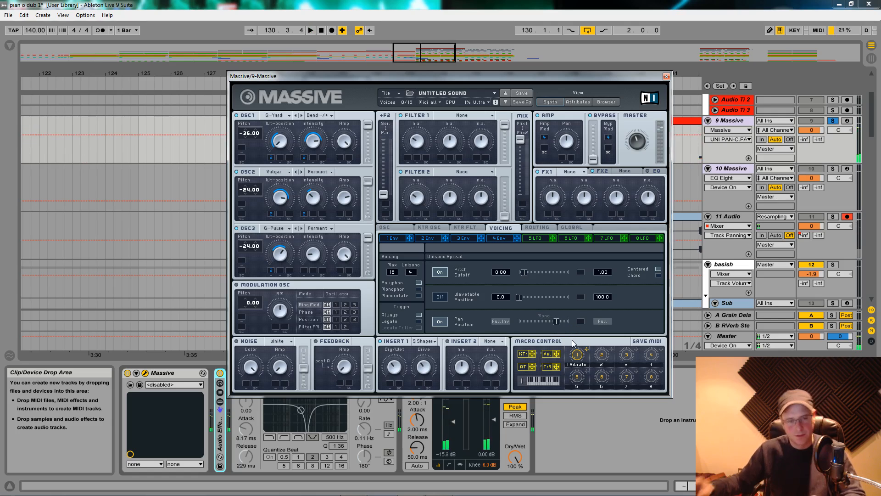
pyautogui.press('space')
pyautogui.press('space')
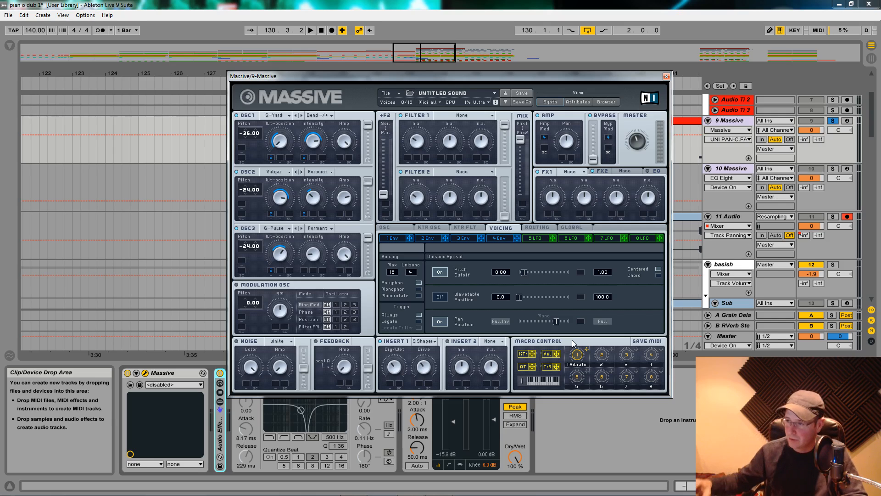
# Step: Move the serial/parallel fader between Massive's filters all the way up, audition the loop and adjust the master volume
pyautogui.moveTo(592, 77); pyautogui.dragTo(532, 341)
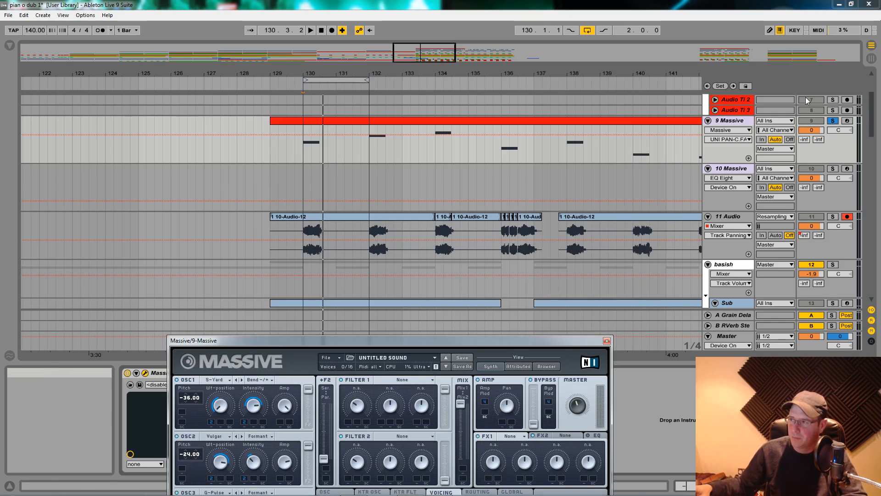
pyautogui.moveTo(317, 340); pyautogui.dragTo(351, 68)
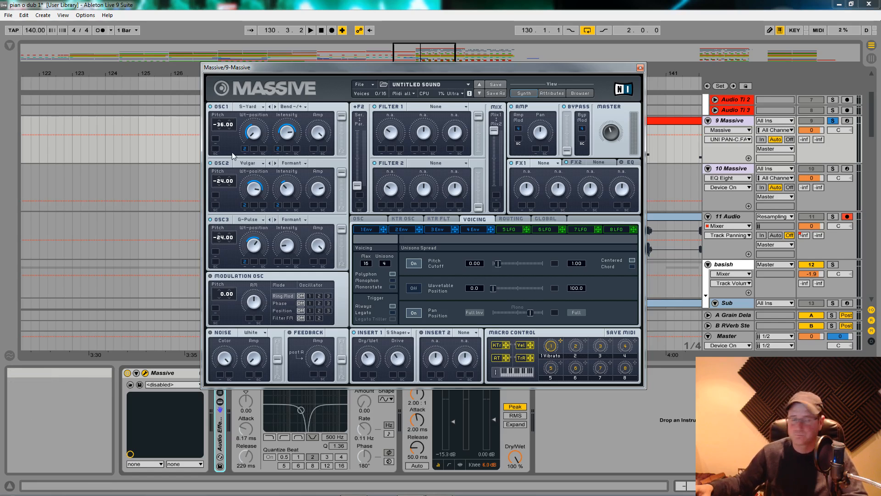
pyautogui.moveTo(358, 185); pyautogui.dragTo(366, 113)
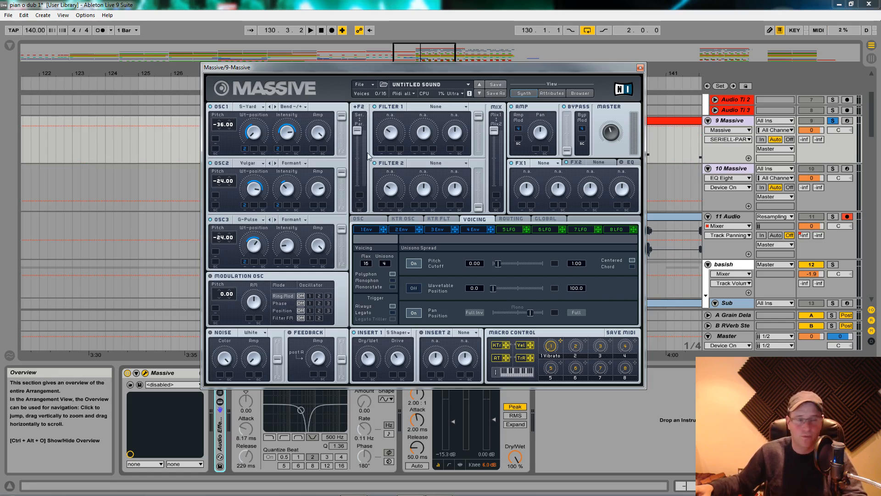
pyautogui.press('space')
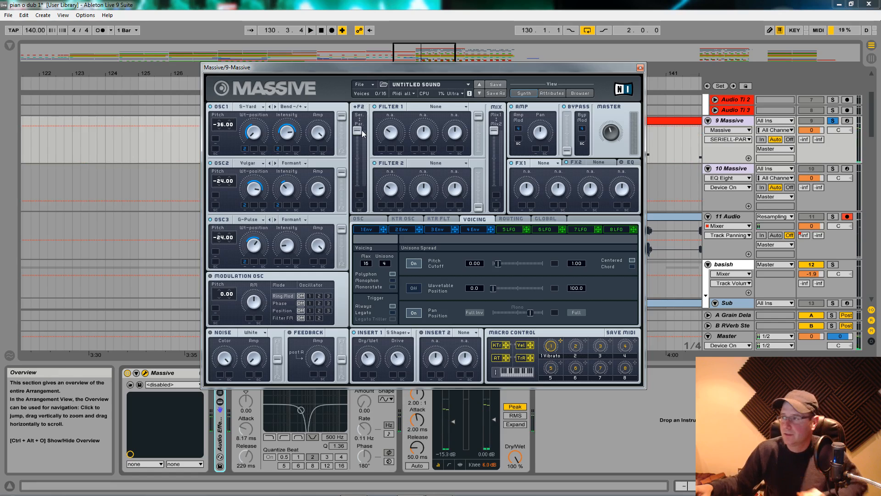
pyautogui.press('space')
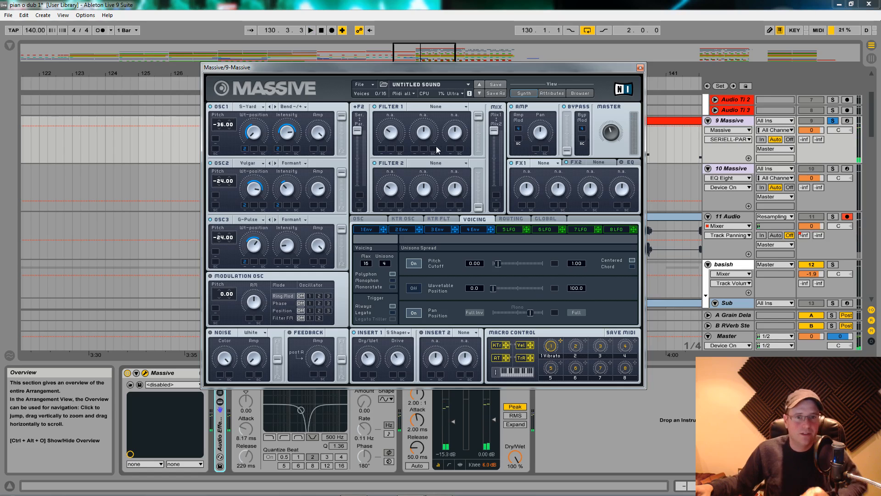
pyautogui.click(609, 139)
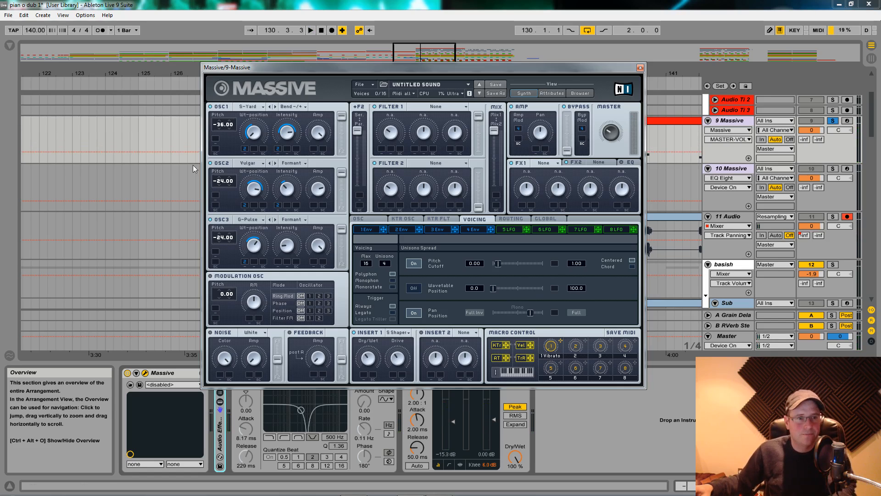
# Step: Load the Double Notch type in Filter 1 and set its output level, bandwidth and resonance
pyautogui.click(440, 107)
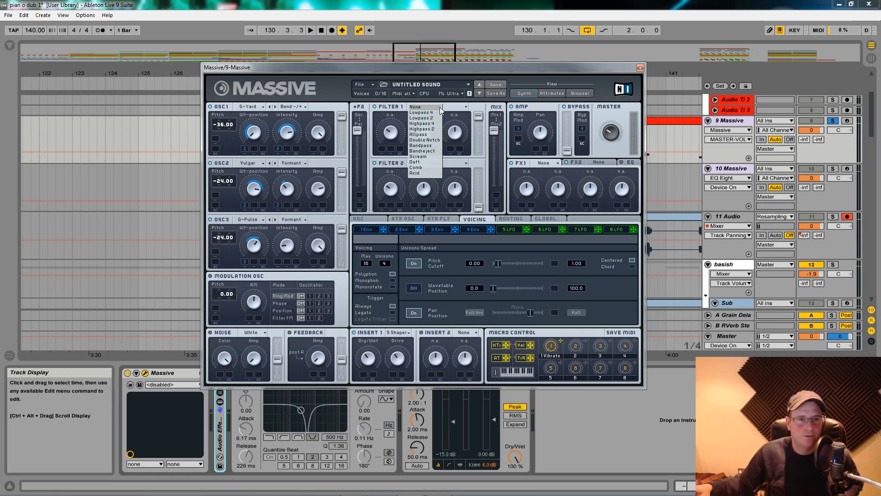
pyautogui.click(423, 140)
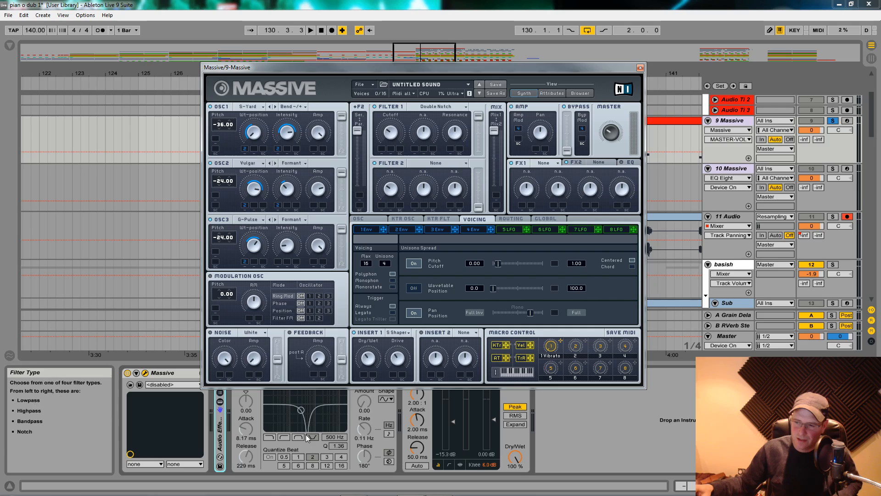
pyautogui.moveTo(415, 68); pyautogui.dragTo(421, 17)
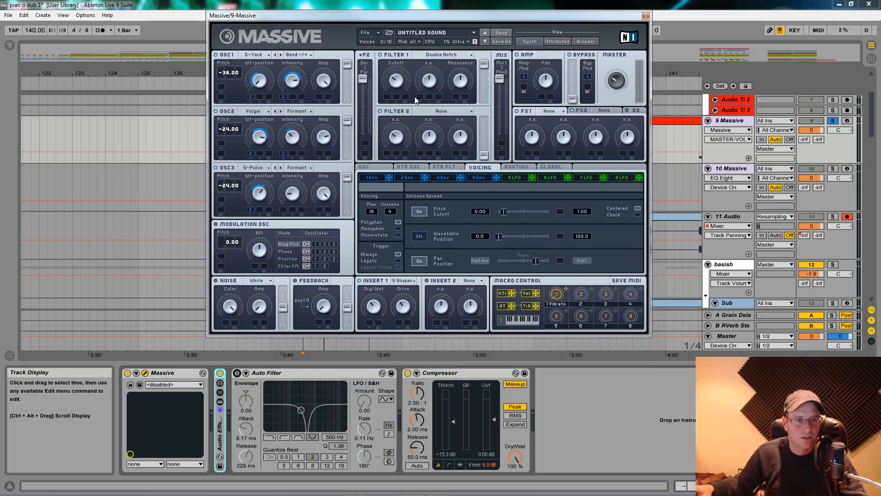
pyautogui.click(482, 63)
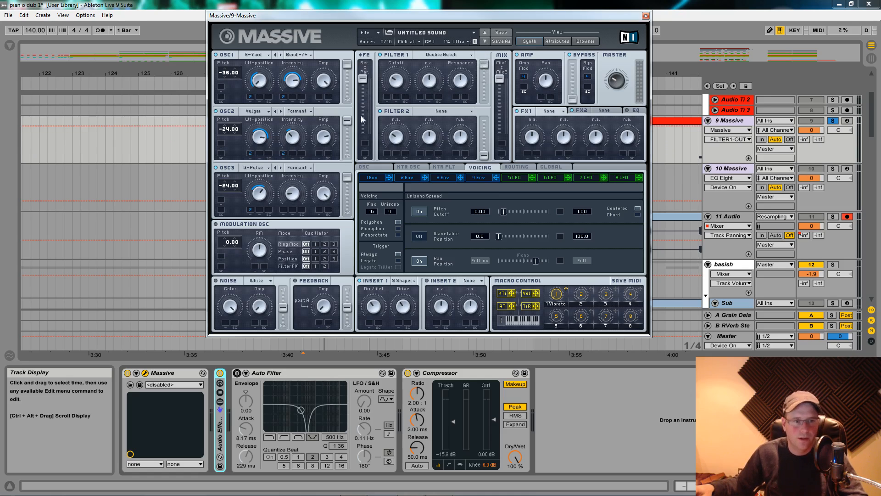
pyautogui.click(432, 79)
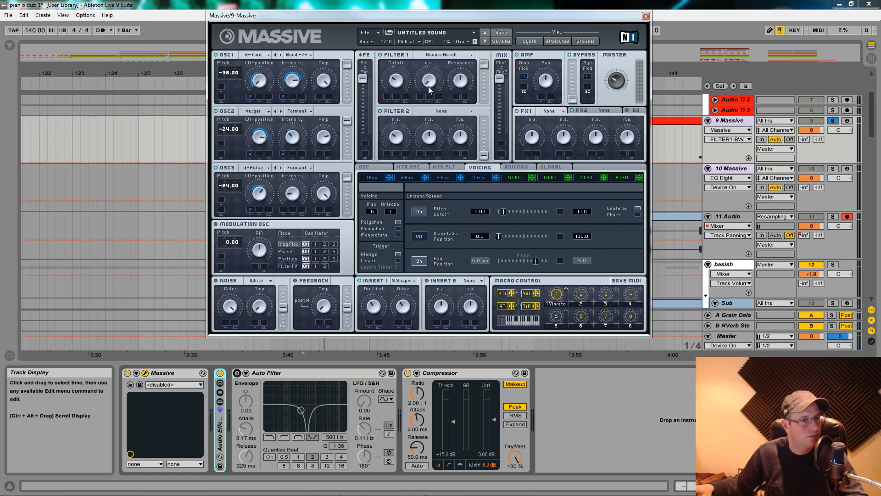
pyautogui.click(453, 85)
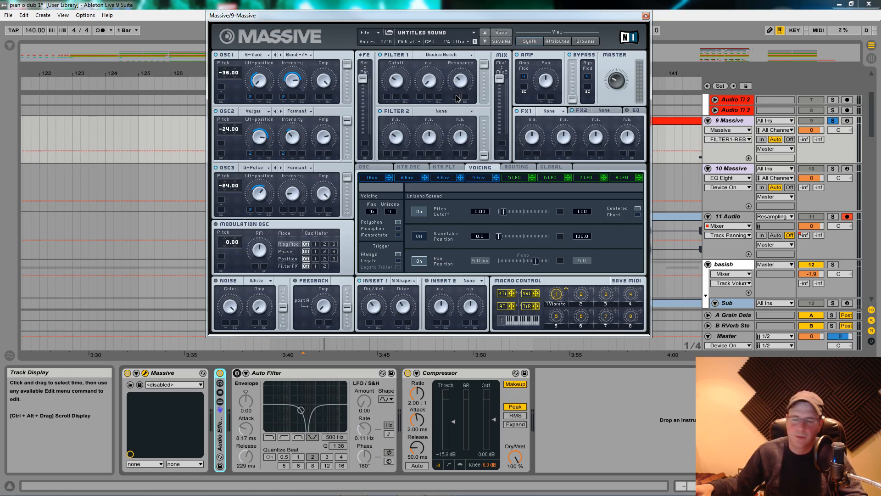
# Step: Add envelope modulation to Filter 1's cutoff, raise Filter 2's output level and keep the mix fader at the Mix 1 end
pyautogui.click(398, 82)
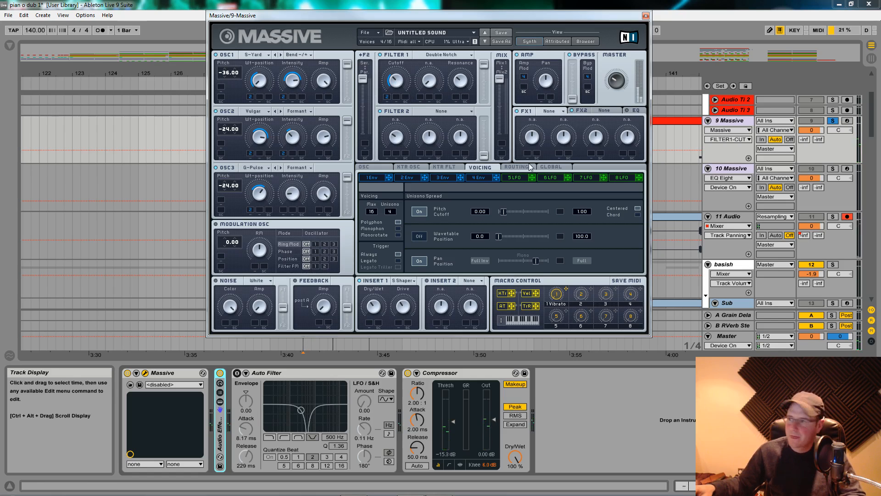
pyautogui.moveTo(483, 155); pyautogui.dragTo(484, 107)
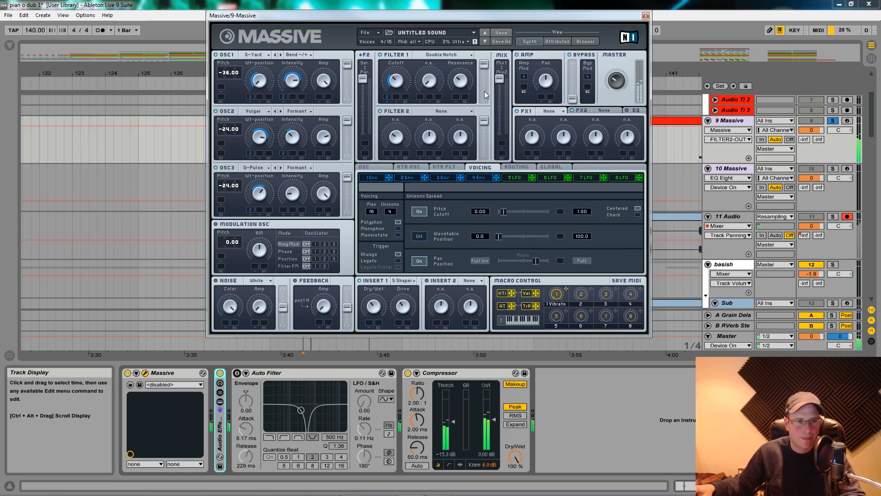
pyautogui.click(498, 77)
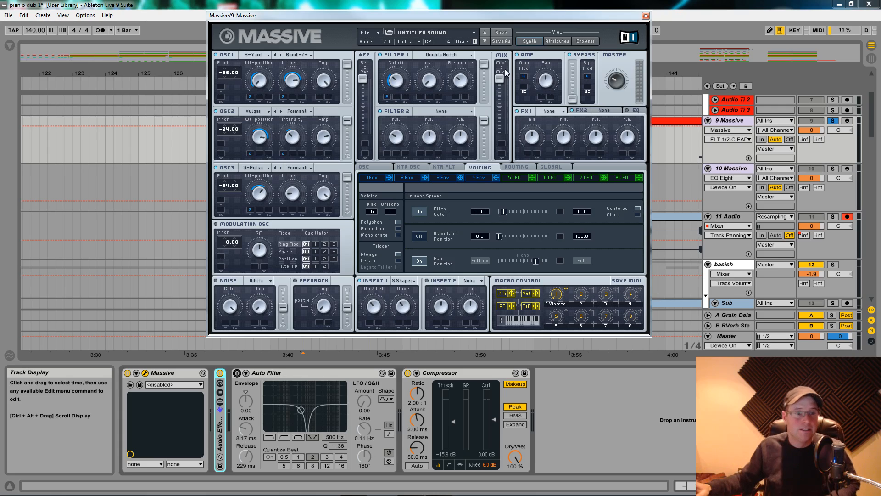
# Step: Load the Classic Tube effect in FX1 and adjust its dry/wet and drive
pyautogui.click(385, 167)
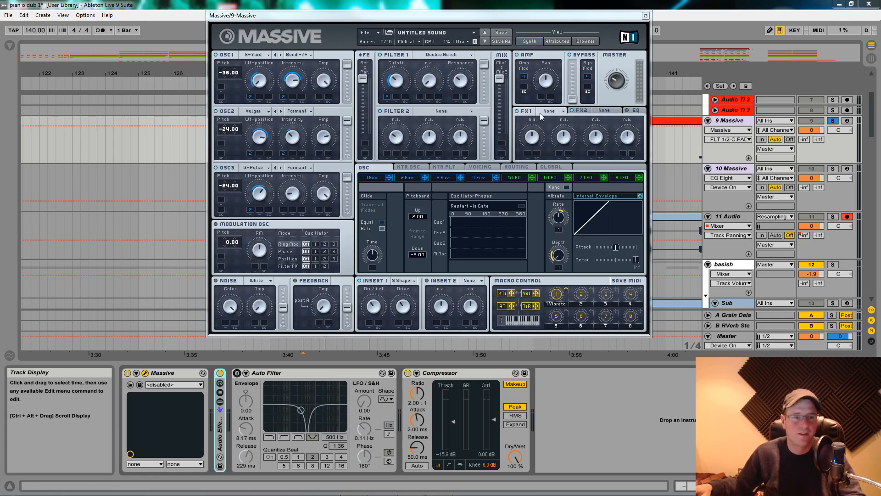
pyautogui.click(563, 114)
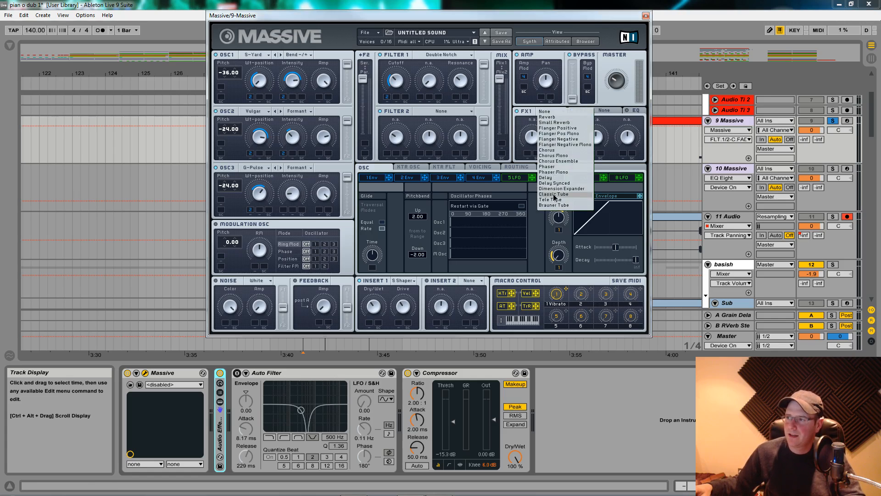
pyautogui.click(565, 202)
pyautogui.click(533, 141)
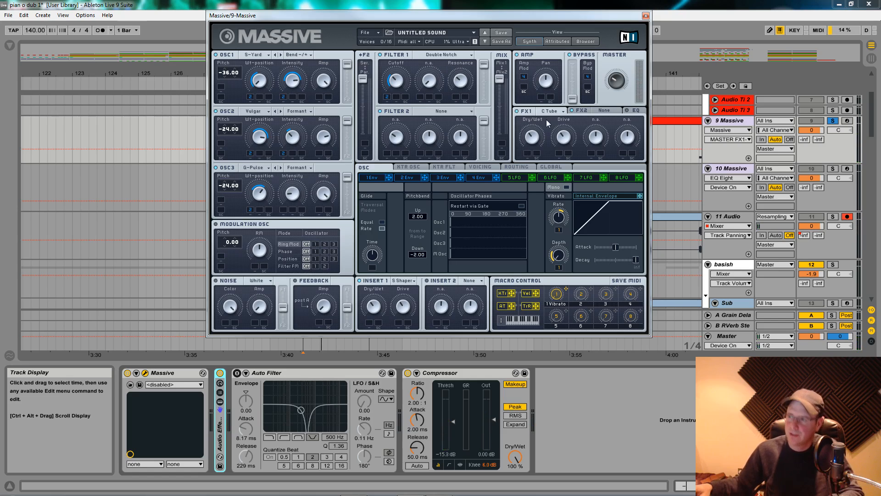
# Step: Load the Dimension Expander in FX2, adjust it, and boost the low shelf in the EQ
pyautogui.click(573, 111)
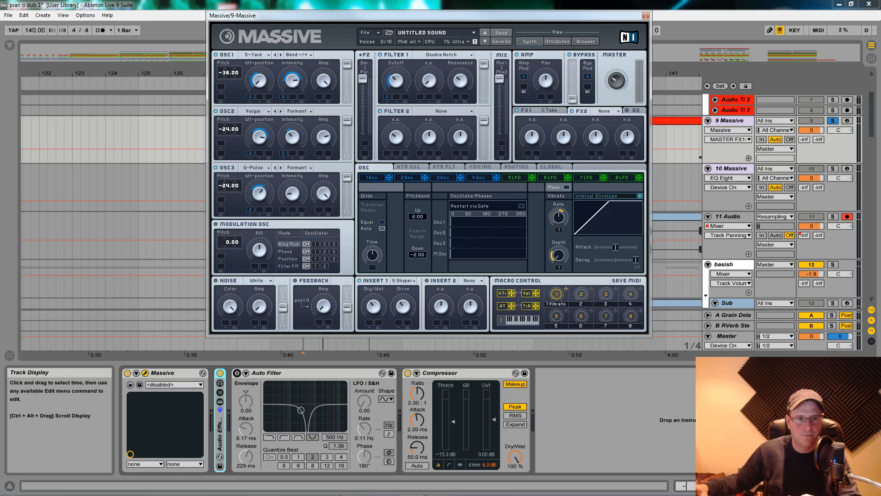
pyautogui.click(588, 113)
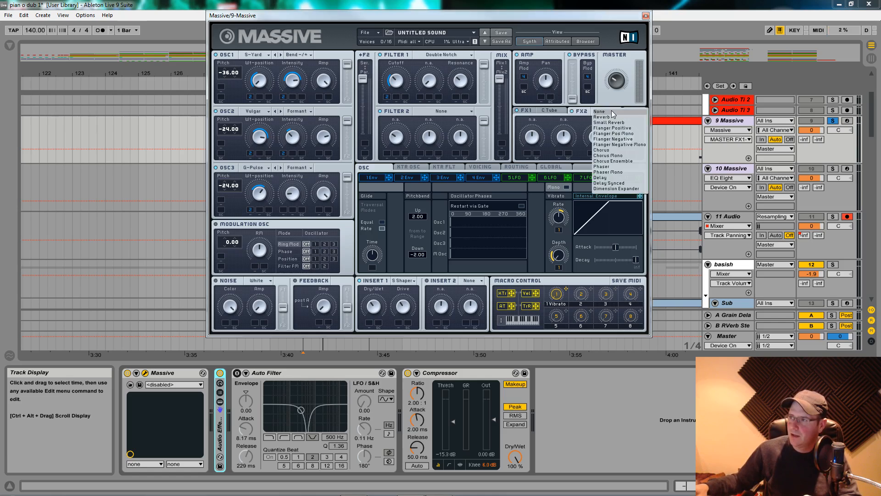
pyautogui.click(609, 188)
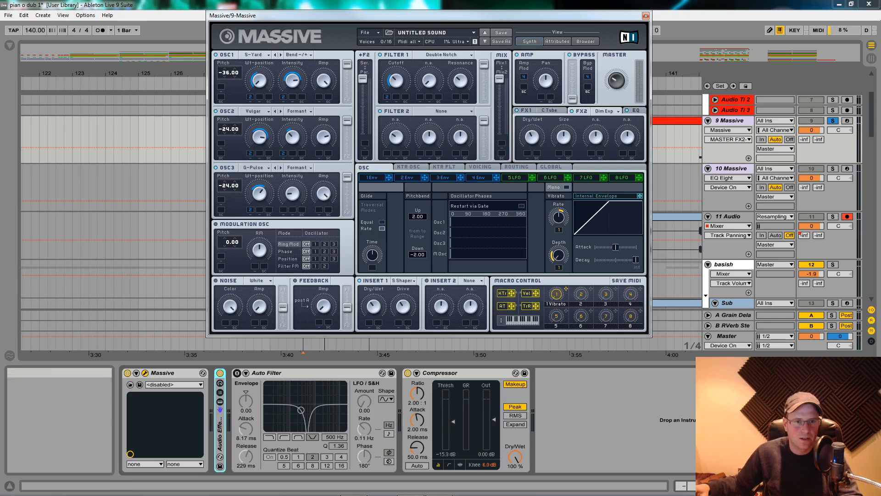
pyautogui.click(639, 113)
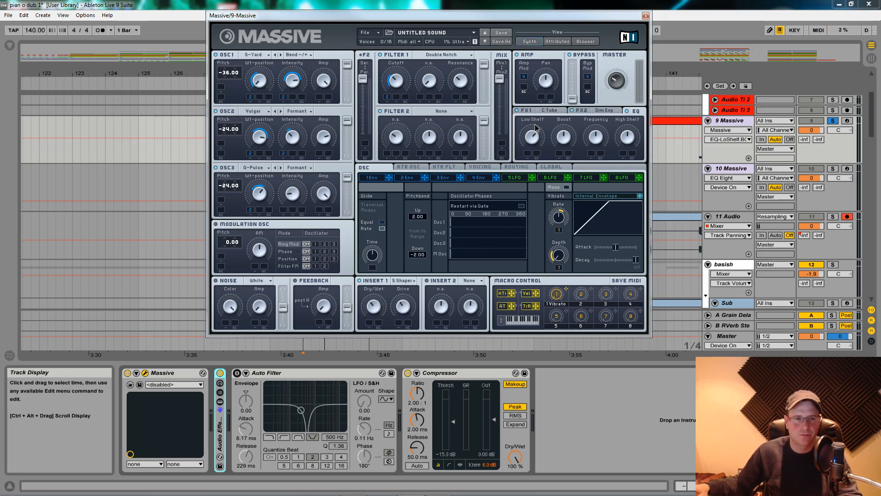
# Step: Look over the resampled audio, Sub and Bass pad tracks in the arrangement, including the Bass pad's filter automation
pyautogui.moveTo(619, 18); pyautogui.dragTo(215, 108)
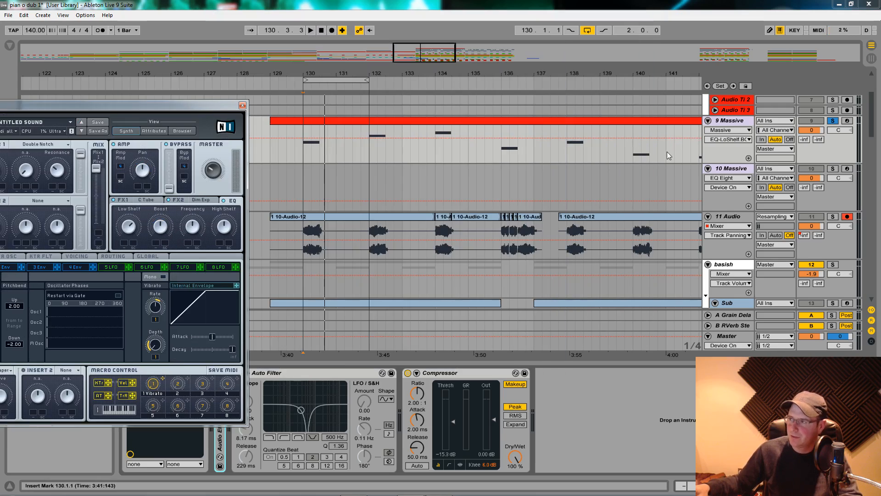
pyautogui.scroll(4, 671, 161)
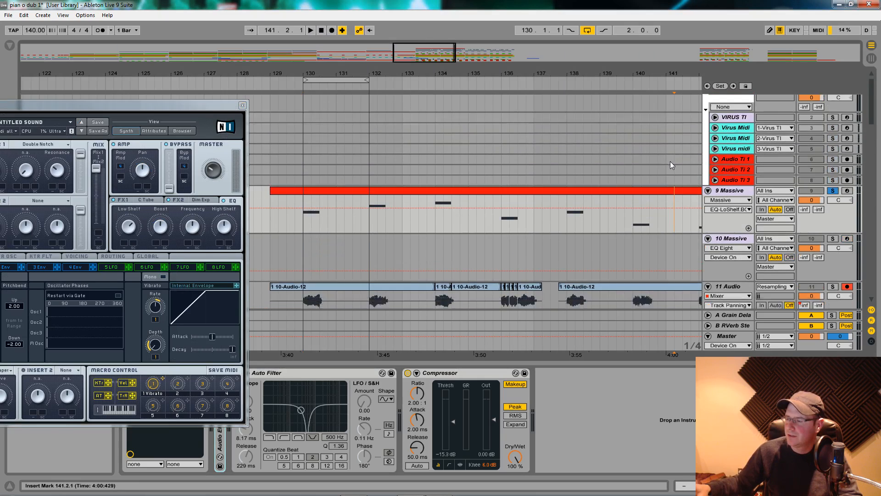
pyautogui.scroll(-8, 671, 161)
pyautogui.scroll(4, 665, 144)
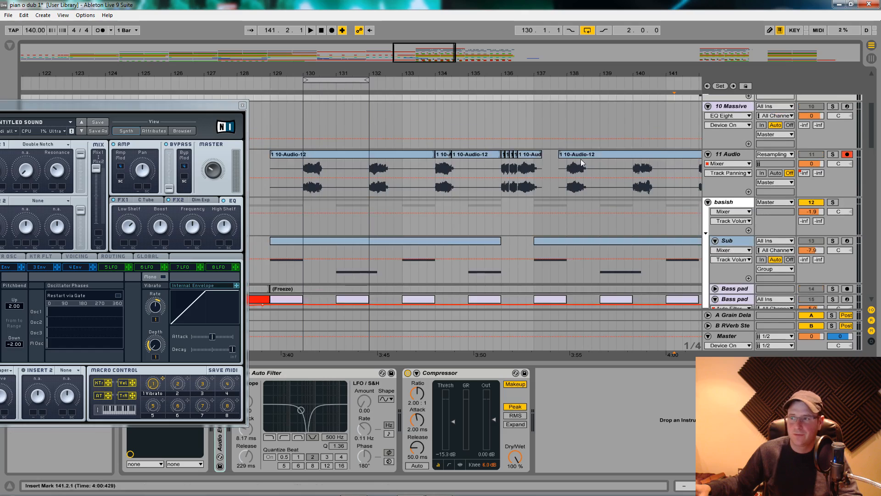
pyautogui.scroll(-4, 418, 205)
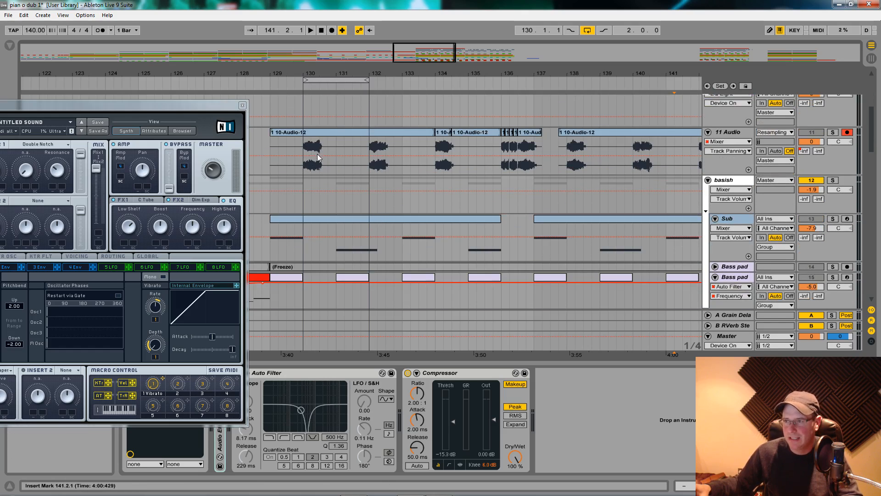
pyautogui.moveTo(213, 102); pyautogui.dragTo(583, 51)
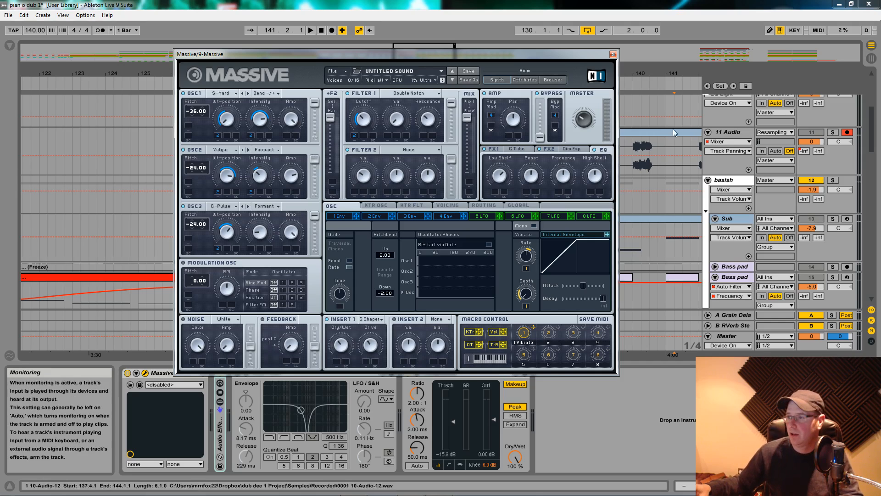
pyautogui.press('space')
pyautogui.moveTo(559, 51); pyautogui.dragTo(423, 387)
pyautogui.moveTo(340, 75); pyautogui.dragTo(341, 9)
pyautogui.scroll(-2, 299, 275)
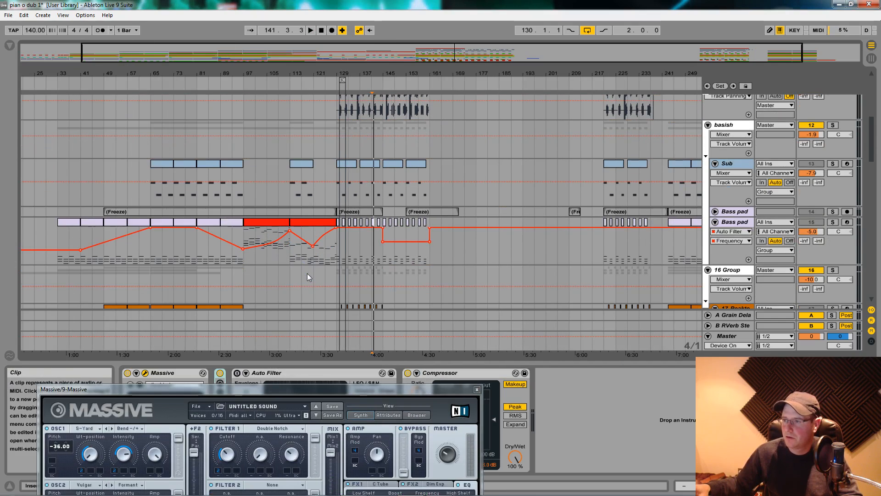
pyautogui.click(148, 242)
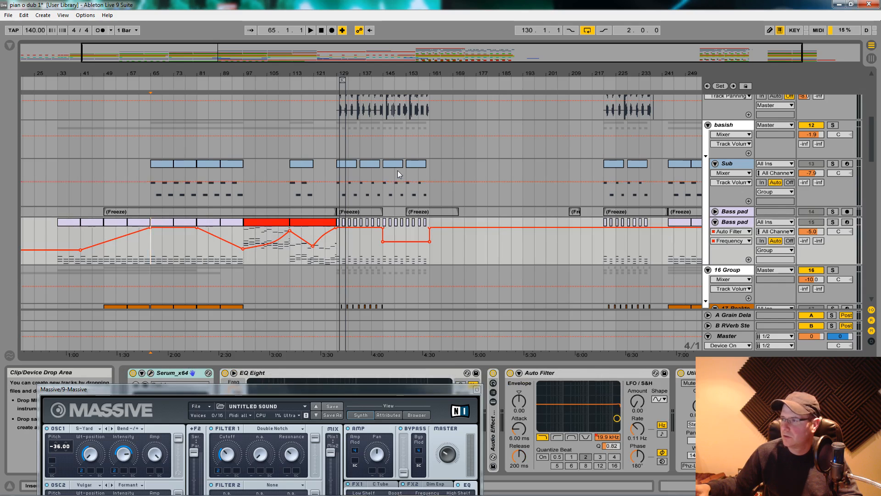
# Step: Return to the 9 Massive clip around bar 130 and audition the loop with the Massive window in view
pyautogui.scroll(5, 349, 179)
pyautogui.click(340, 221)
pyautogui.moveTo(342, 73); pyautogui.dragTo(297, 121)
pyautogui.click(291, 240)
pyautogui.press('space')
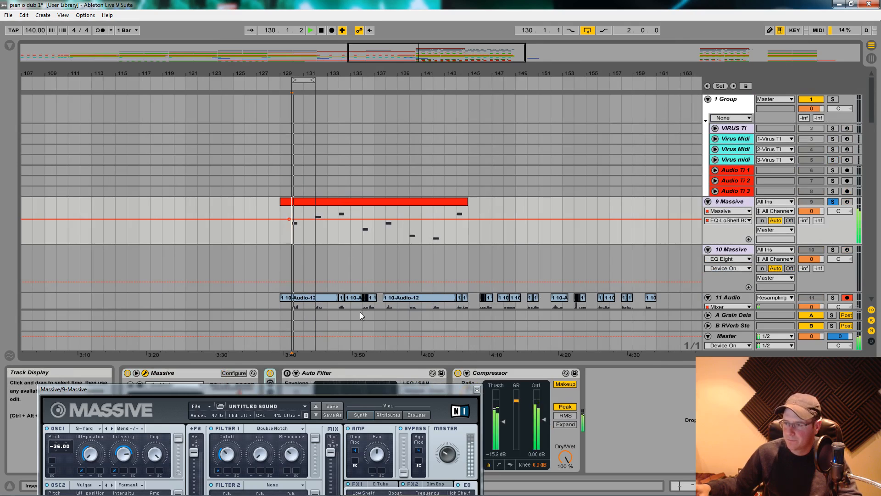
pyautogui.moveTo(373, 388); pyautogui.dragTo(489, 70)
pyautogui.press('space')
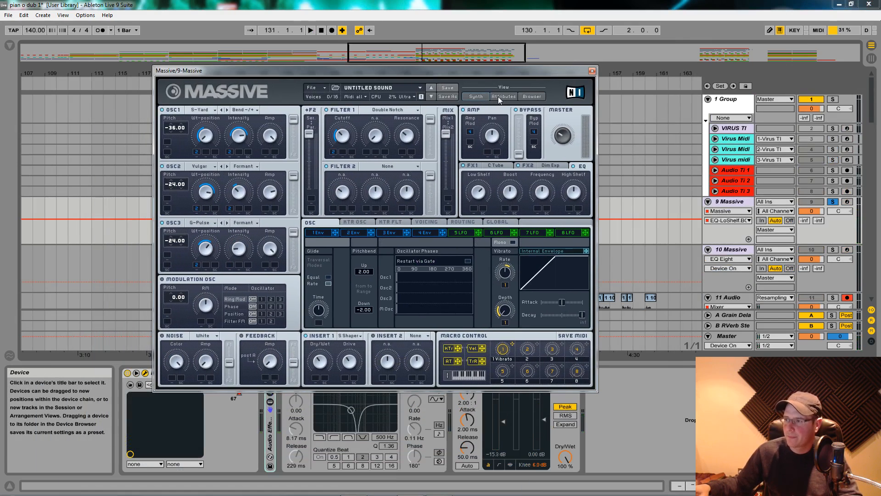
pyautogui.press('space')
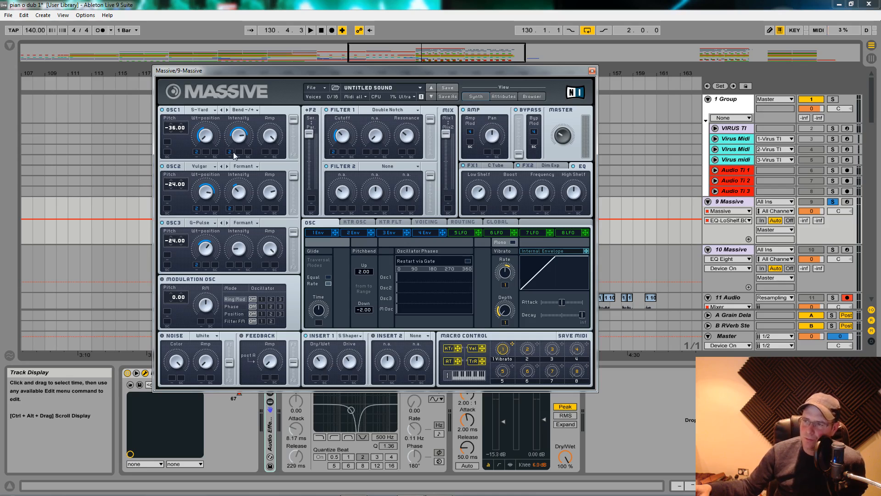
# Step: Set the first curve of LFO 5 to a triangle and open the settings of envelope 2
pyautogui.click(469, 233)
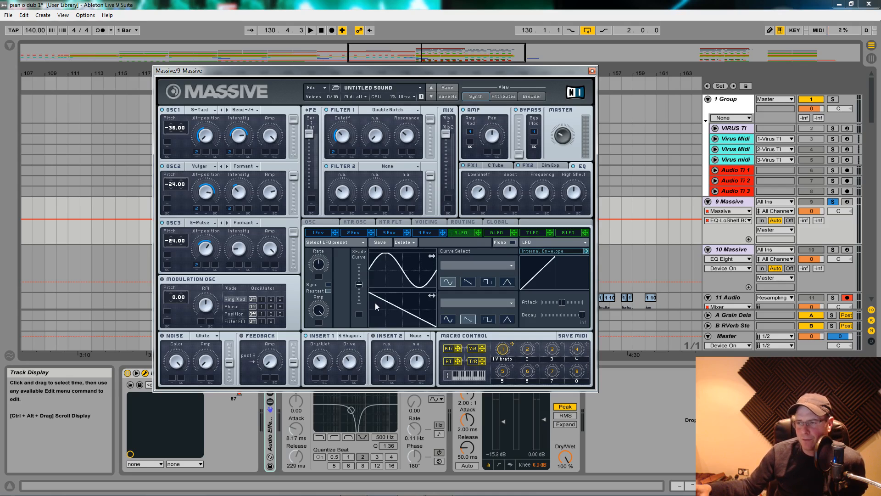
pyautogui.click(507, 282)
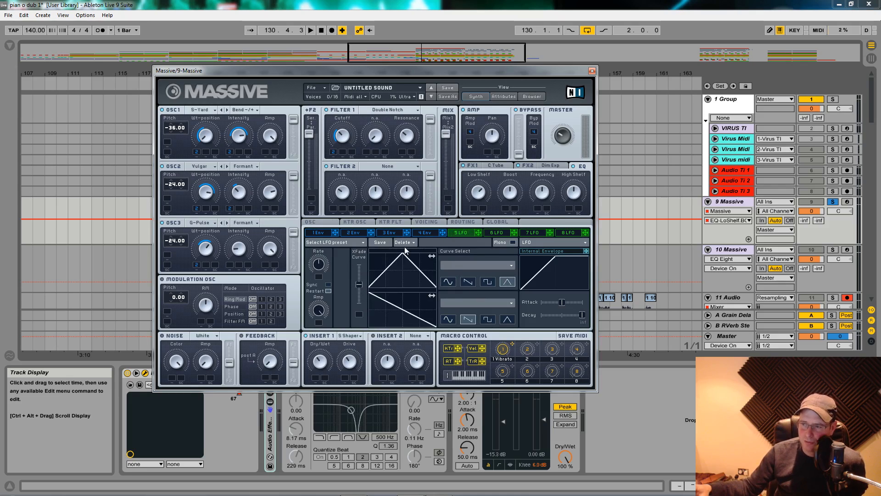
pyautogui.click(353, 233)
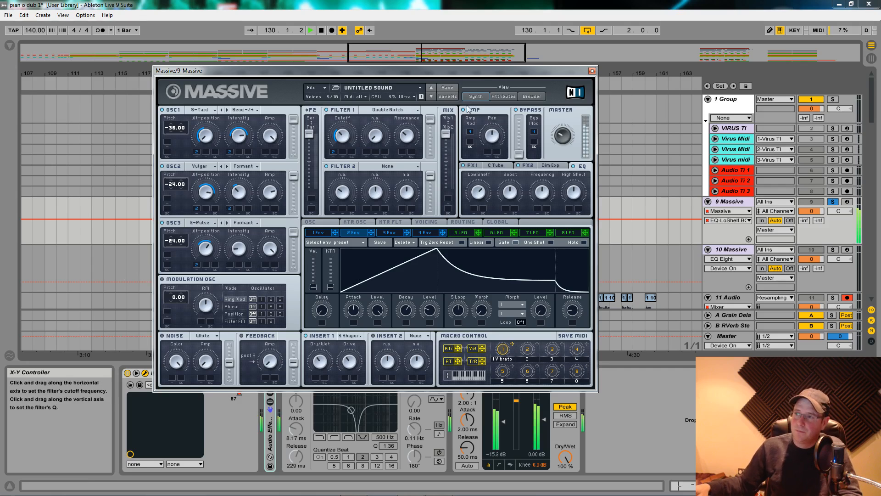
# Step: Switch on the Auto Filter in the 9 Massive track's device chain
pyautogui.moveTo(482, 71); pyautogui.dragTo(484, 25)
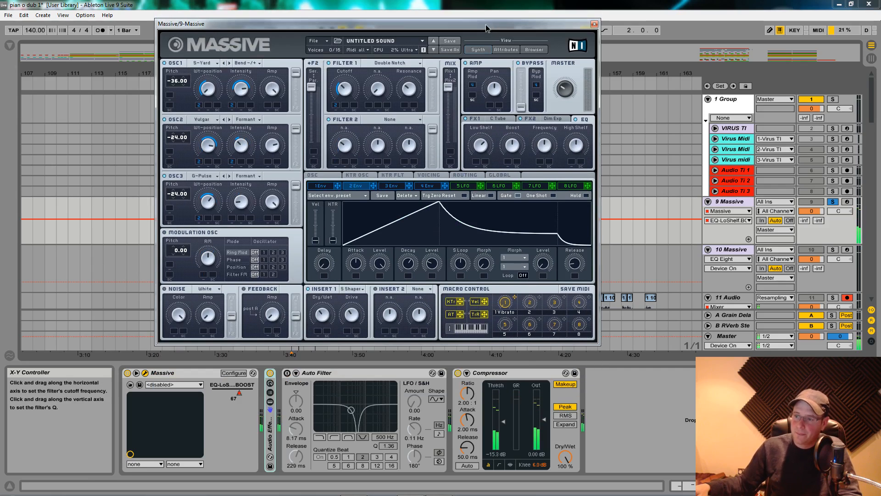
pyautogui.click(288, 373)
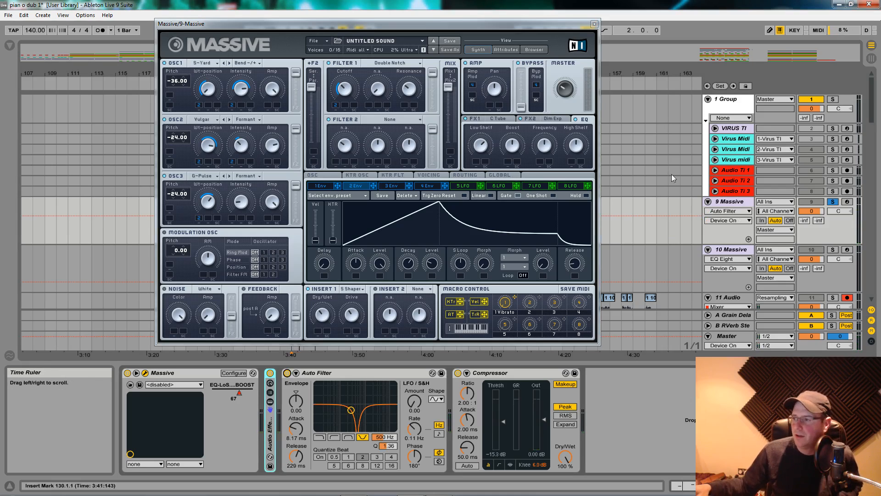
# Step: Look through the resampled clips on the 11 Audio track between bars 146 and 153, including their warp and transpose settings
pyautogui.moveTo(579, 24); pyautogui.dragTo(282, 25)
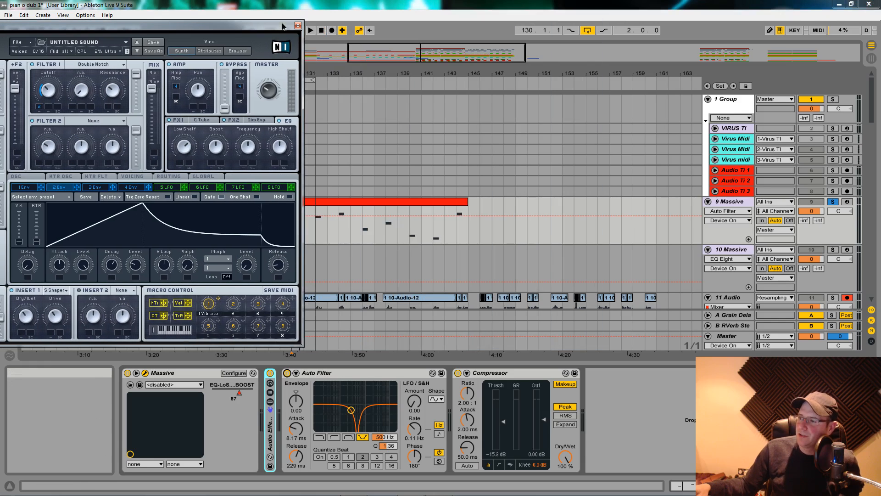
pyautogui.moveTo(536, 72); pyautogui.dragTo(536, 103)
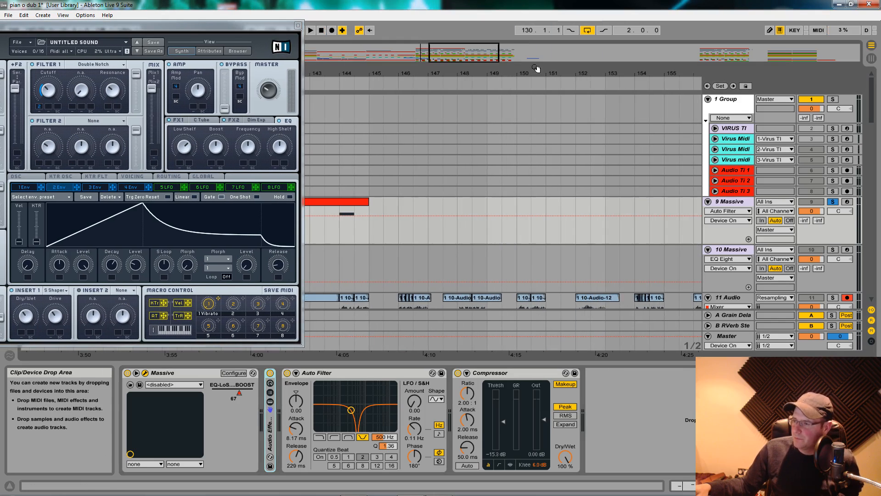
pyautogui.scroll(-4, 517, 211)
pyautogui.doubleClick(425, 214)
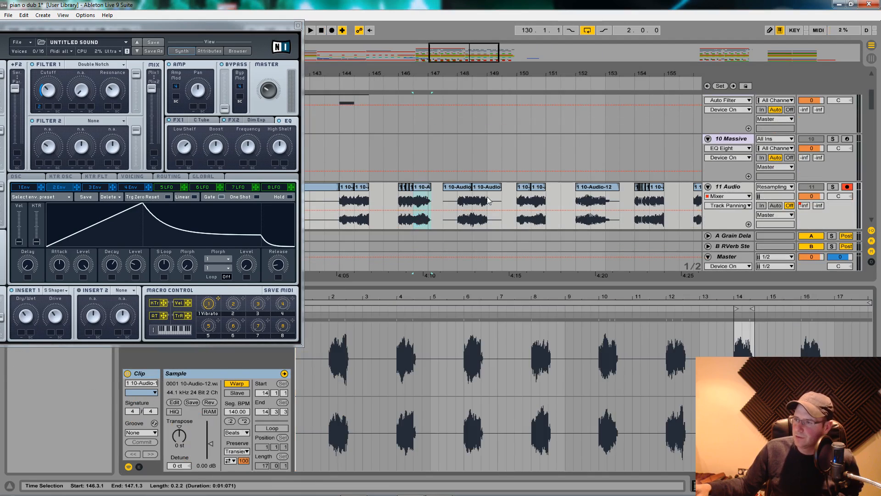
pyautogui.click(502, 202)
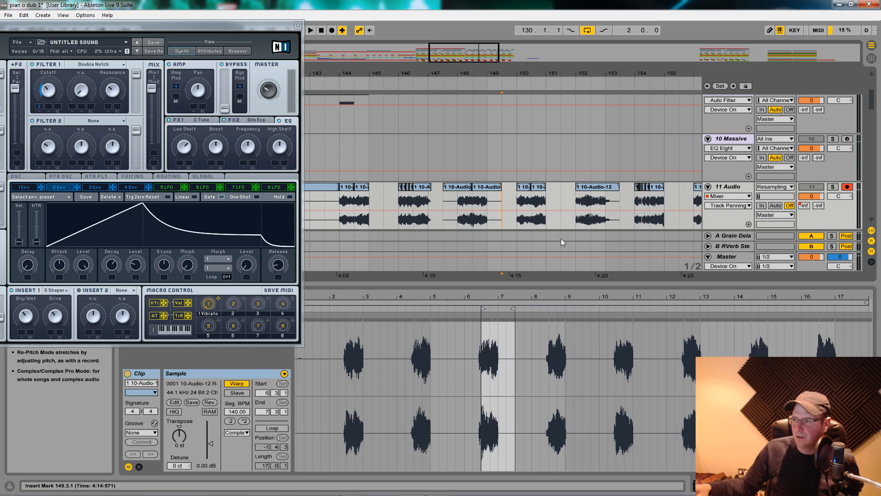
pyautogui.click(596, 188)
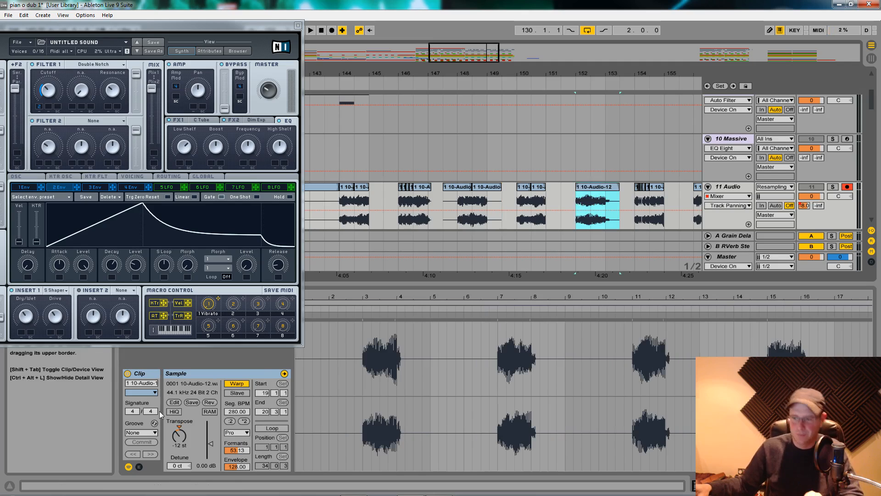
# Step: Solo the 11 Audio track and audition its resampled clip from bar 152
pyautogui.click(573, 225)
pyautogui.click(833, 187)
pyautogui.press('space')
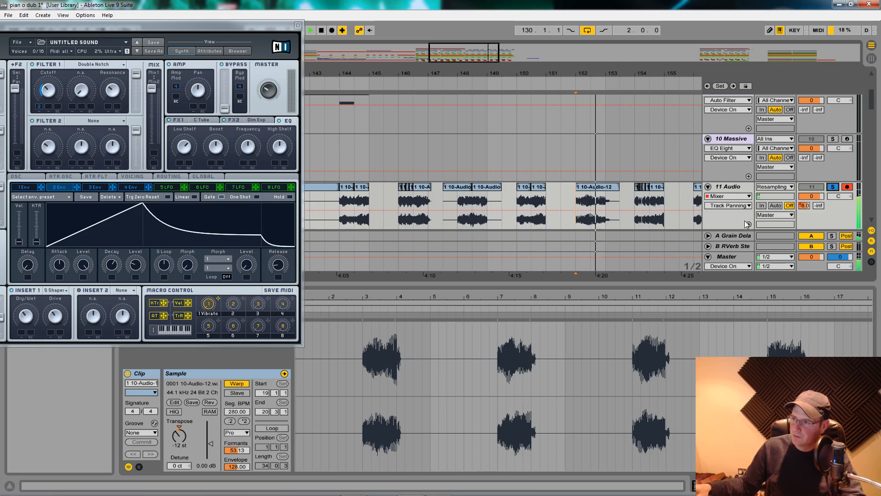
pyautogui.moveTo(225, 25); pyautogui.dragTo(100, 12)
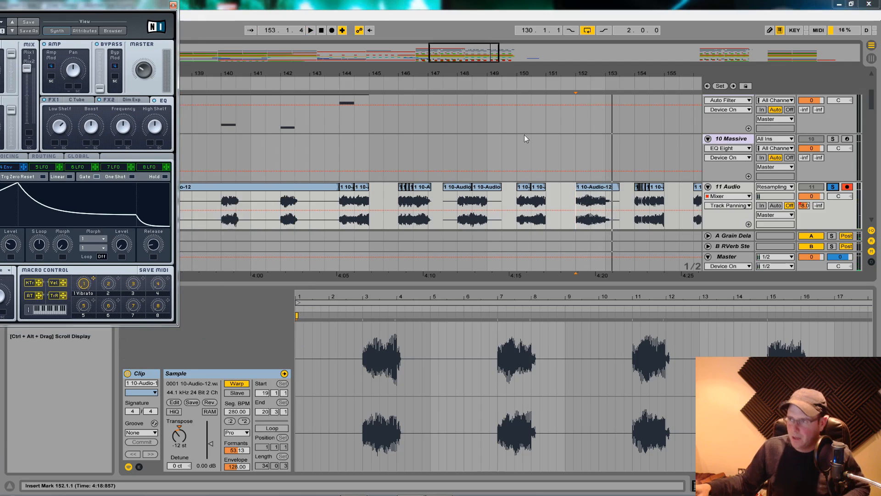
# Step: Hide the clip detail view and show the 11 Audio clips from bar 129 onwards in the arrangement
pyautogui.moveTo(533, 74); pyautogui.dragTo(533, 18)
pyautogui.moveTo(470, 73); pyautogui.dragTo(503, 70)
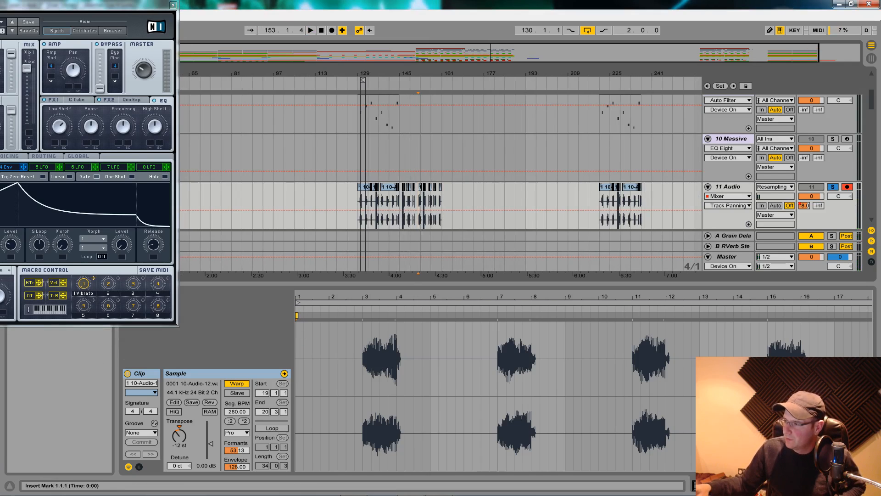
pyautogui.click(872, 485)
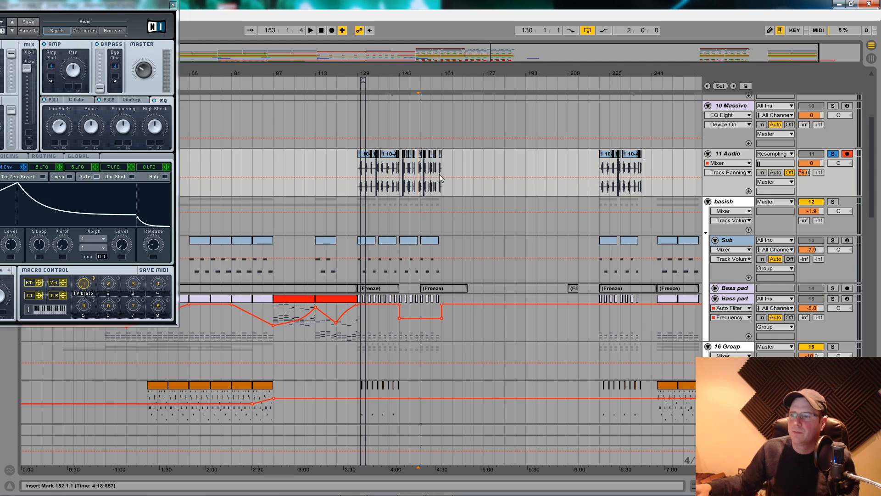
pyautogui.click(357, 187)
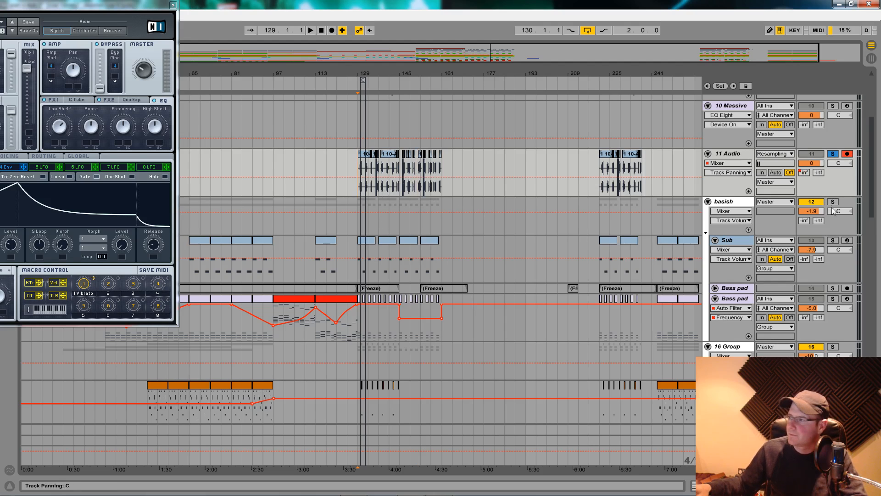
pyautogui.moveTo(374, 68); pyautogui.dragTo(369, 85)
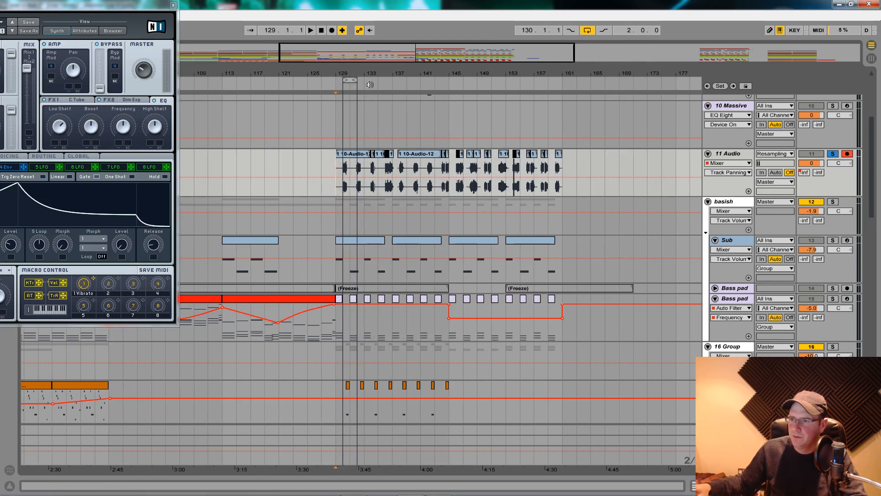
# Step: Play the arrangement from bar 127 with 9 Massive muted, no track soloed and looping switched off
pyautogui.click(319, 201)
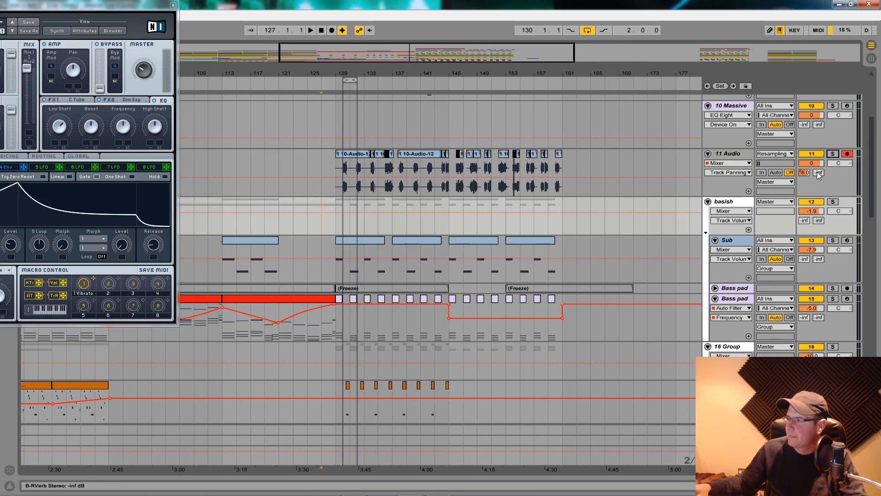
pyautogui.scroll(3, 786, 179)
pyautogui.click(811, 124)
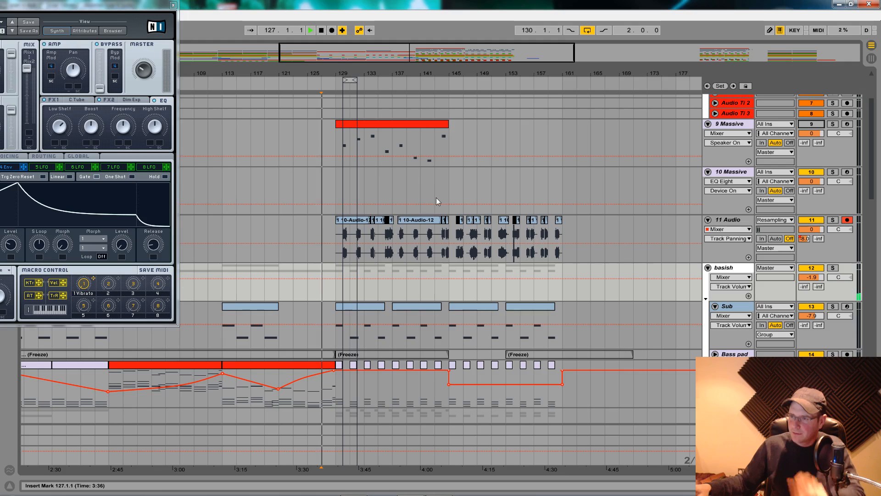
pyautogui.scroll(-3, 428, 234)
pyautogui.scroll(1, 450, 244)
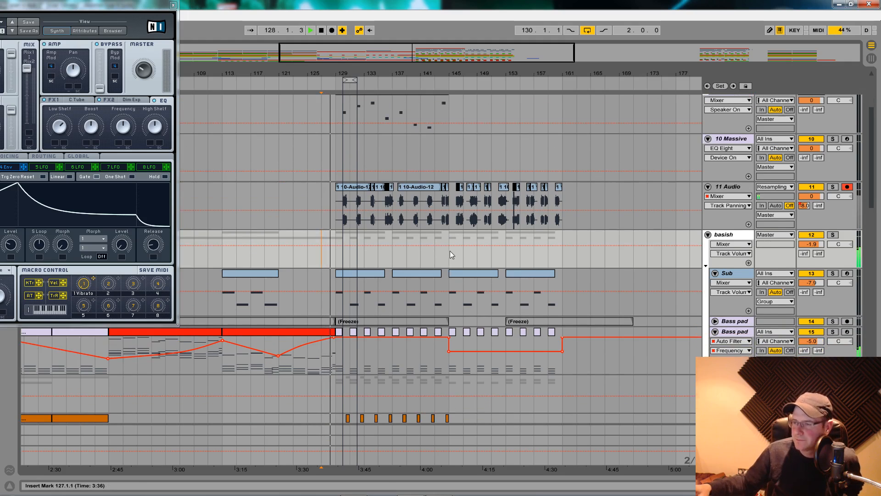
pyautogui.scroll(3, 451, 255)
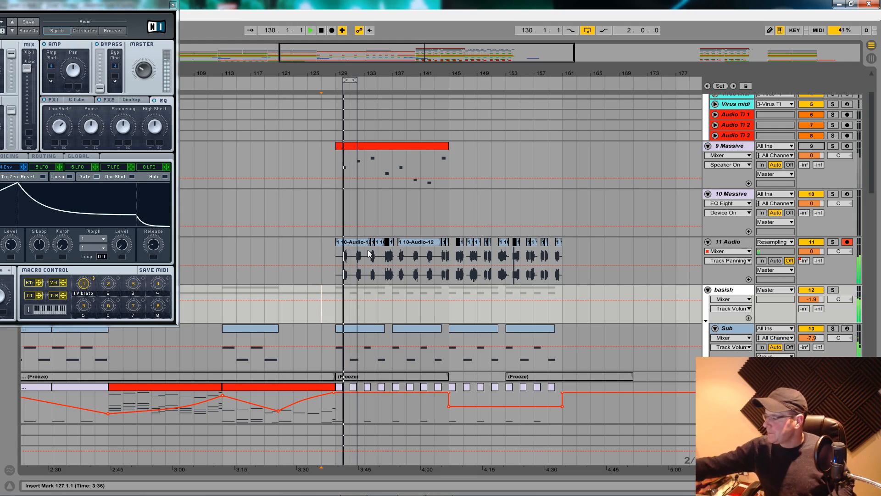
pyautogui.click(587, 30)
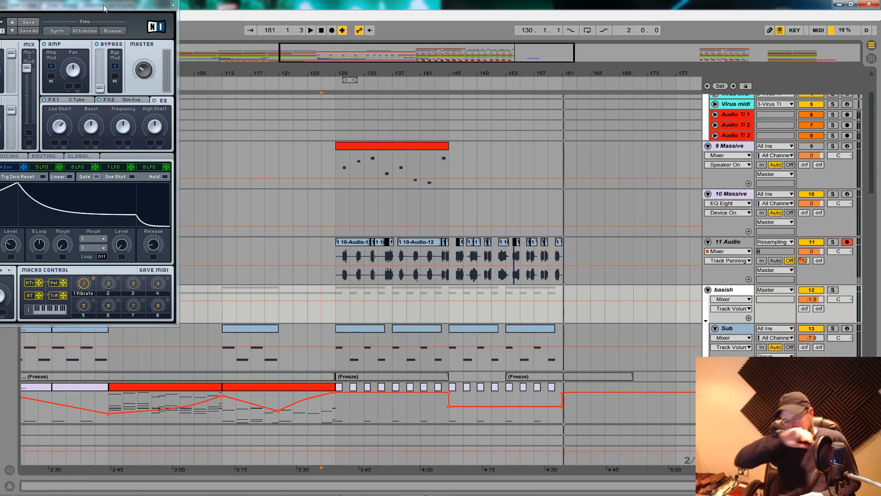
# Step: Move the Massive window out of the way and look over the Sub, Bass pad and Reakto tracks across the arrangement
pyautogui.moveTo(76, 9); pyautogui.dragTo(500, 27)
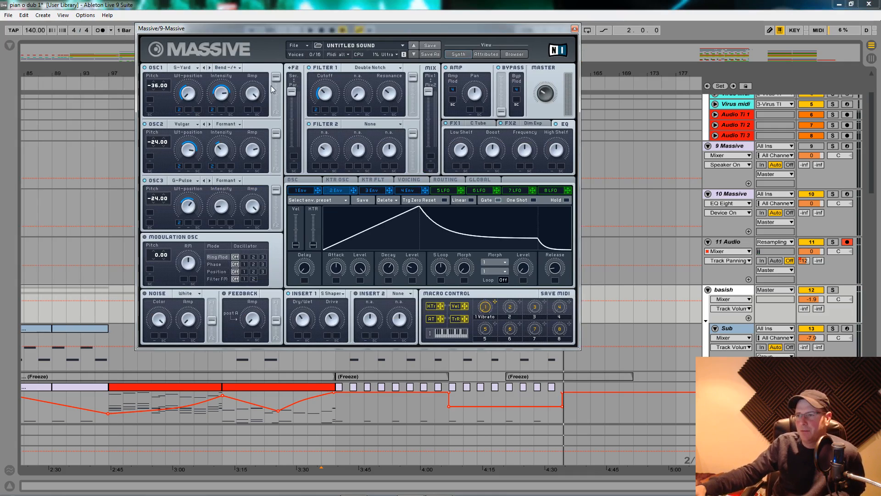
pyautogui.moveTo(442, 28); pyautogui.dragTo(436, 435)
pyautogui.moveTo(407, 74); pyautogui.dragTo(370, 46)
pyautogui.scroll(-4, 310, 238)
pyautogui.scroll(-2, 248, 261)
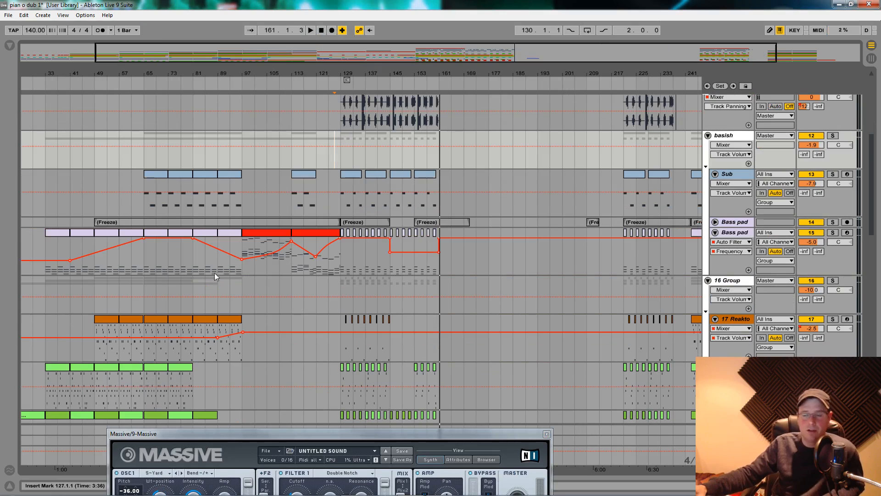
# Step: Bring the full Massive window back over the middle of the arrangement
pyautogui.moveTo(478, 433); pyautogui.dragTo(528, 92)
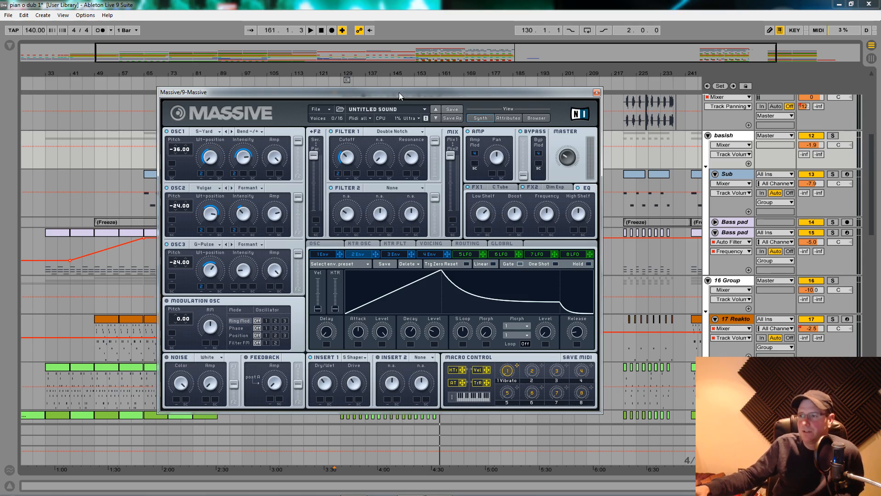
pyautogui.moveTo(398, 92); pyautogui.dragTo(442, 80)
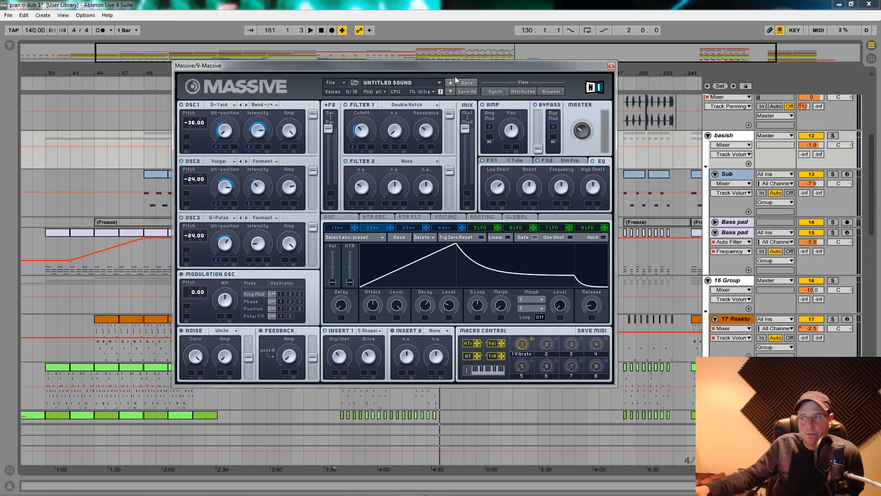
pyautogui.moveTo(546, 78); pyautogui.dragTo(562, 89)
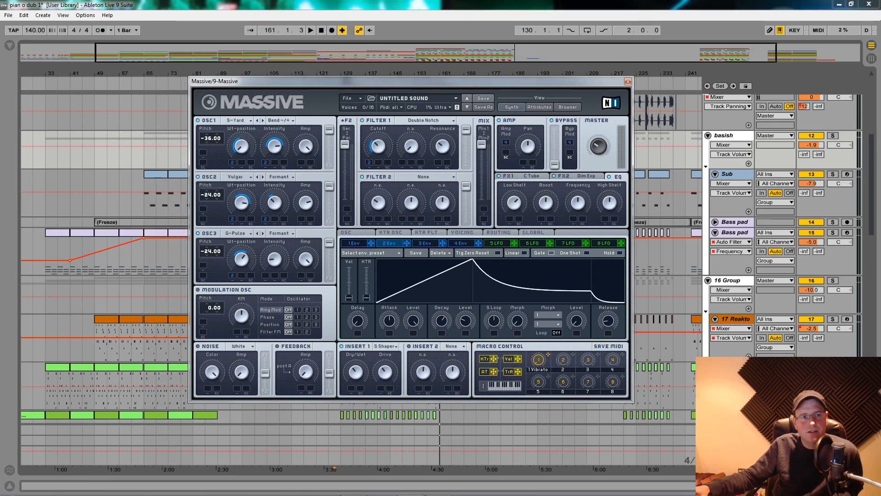